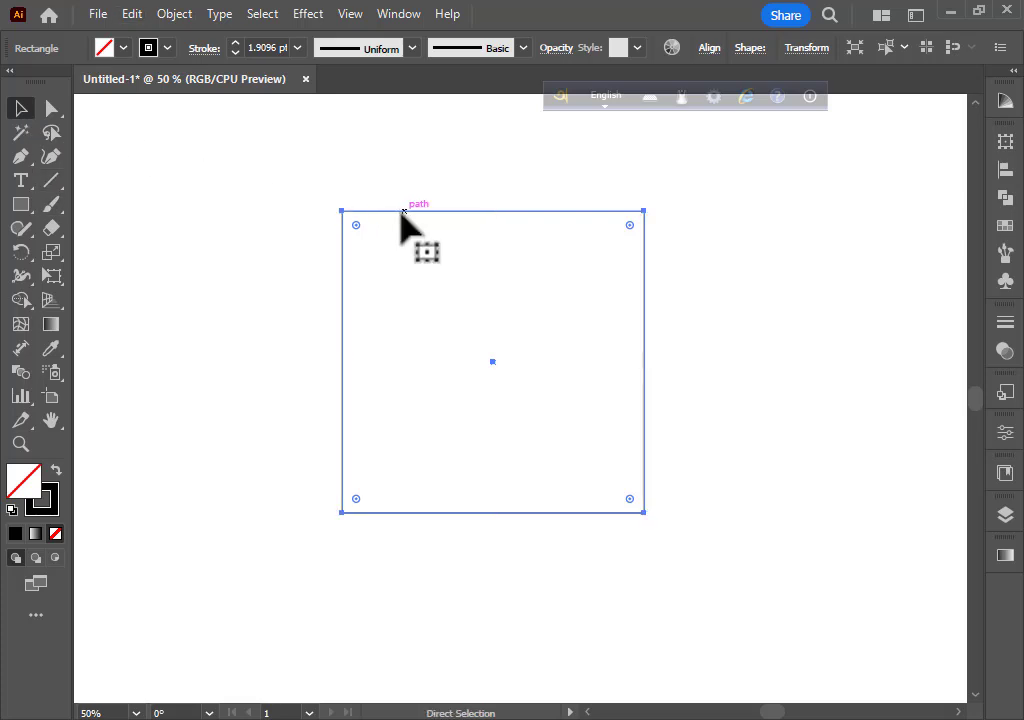
Step: Overlay the square with a copy rotated 45° and remove the protruding corner triangles with Shape Builder to leave an octagon
drag(607, 205, 684, 342)
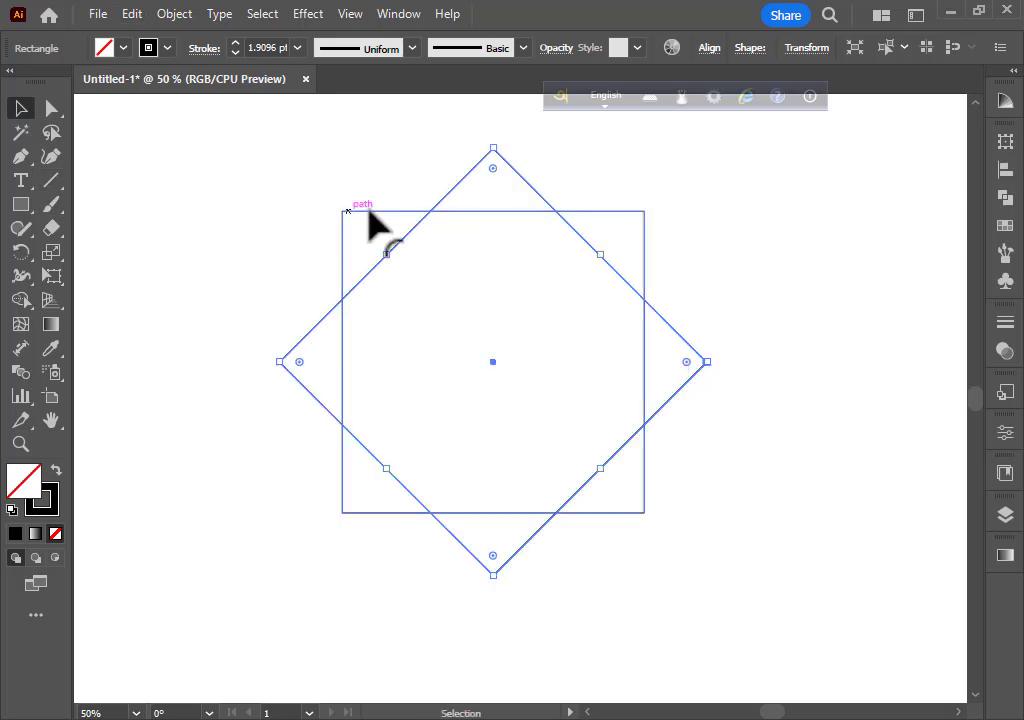
drag(290, 171, 702, 590)
click(21, 299)
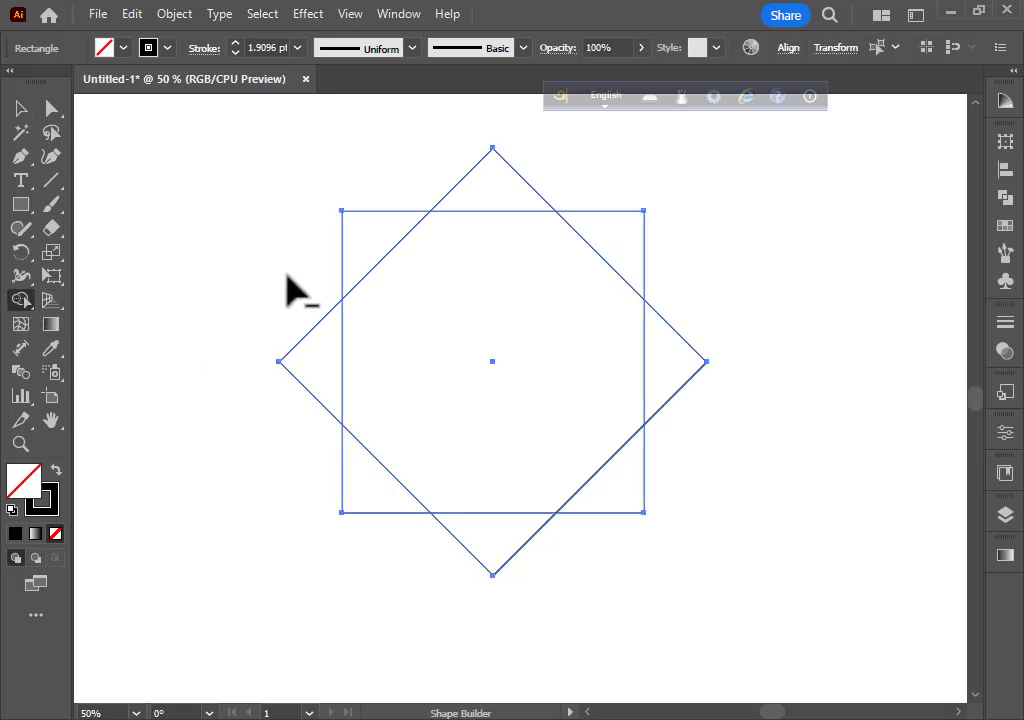
mouse_move(288, 274)
mouse_down()
mouse_move(421, 194)
mouse_move(545, 182)
mouse_move(610, 226)
mouse_move(651, 290)
mouse_move(670, 370)
mouse_move(662, 443)
mouse_move(614, 506)
mouse_move(481, 553)
mouse_move(393, 530)
mouse_move(332, 452)
mouse_move(305, 277)
mouse_up()
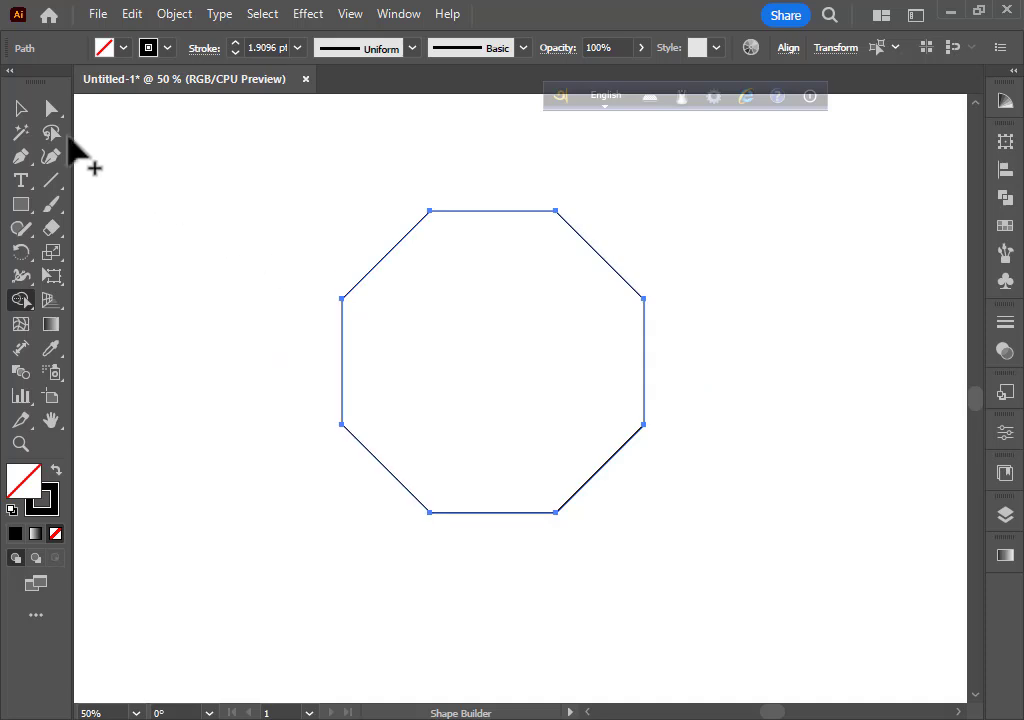
click(21, 108)
click(217, 279)
Step: Move the octagon straight down to a lower place on the artboard
drag(520, 214, 522, 262)
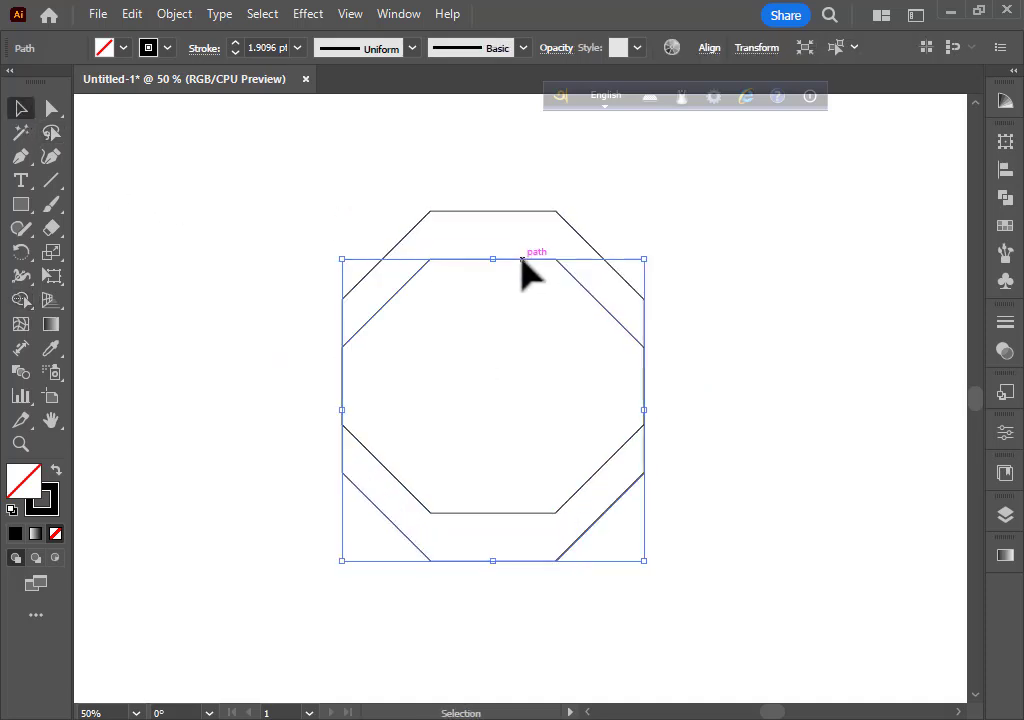
key(ctrl+z)
drag(502, 211, 505, 272)
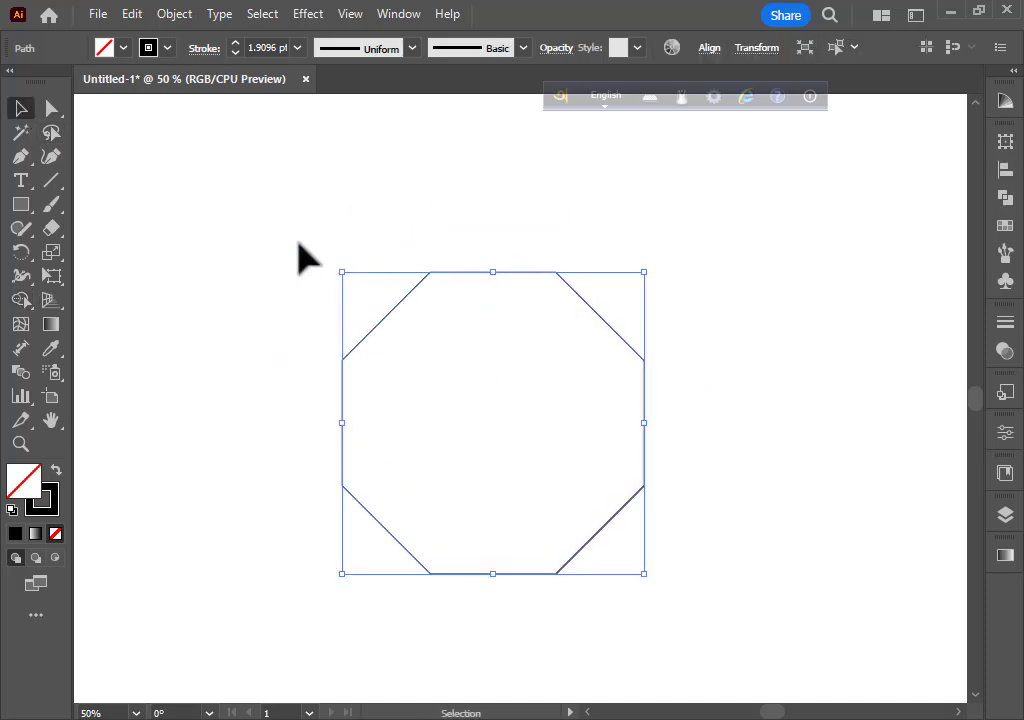
Step: Draw a square outward from the octagon's centre, with its sides as long as the octagon's edges
click(25, 205)
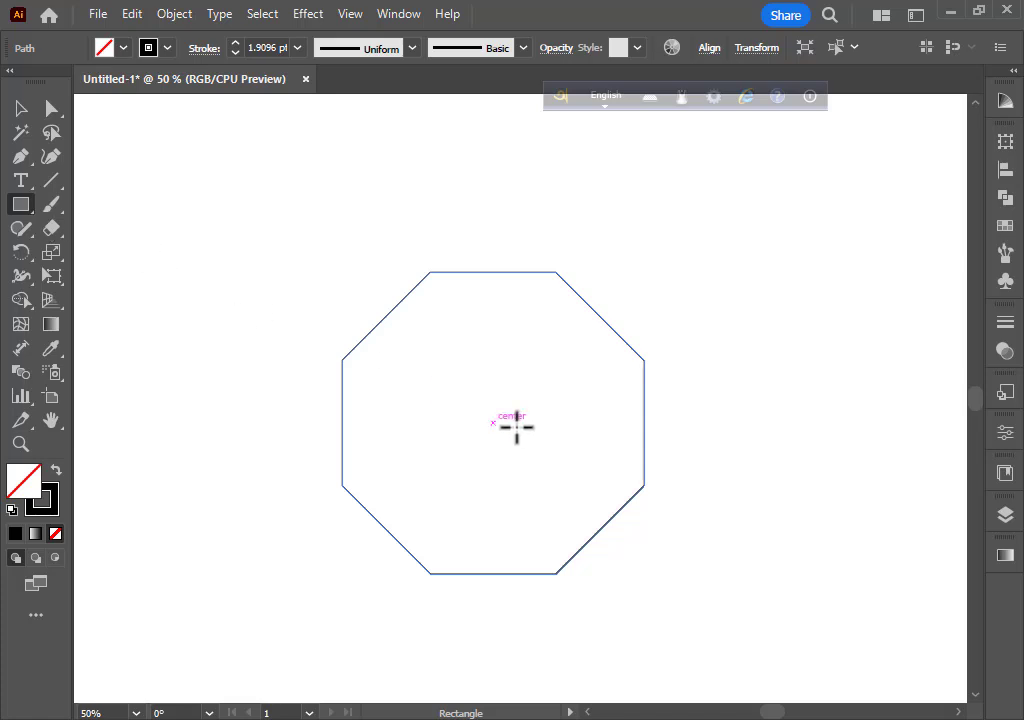
drag(493, 422, 556, 487)
click(21, 108)
Step: Centre-align the small square and the octagon with each other
mouse_move(201, 199)
mouse_down()
mouse_move(713, 606)
mouse_move(738, 464)
mouse_up()
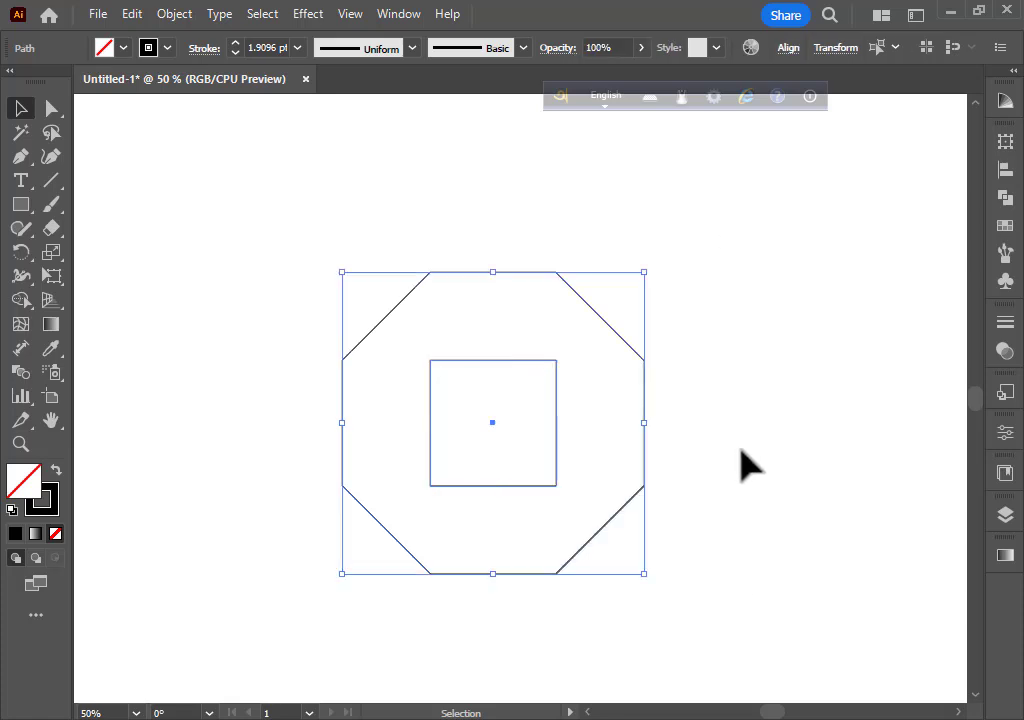
click(789, 50)
drag(562, 98, 795, 183)
click(788, 49)
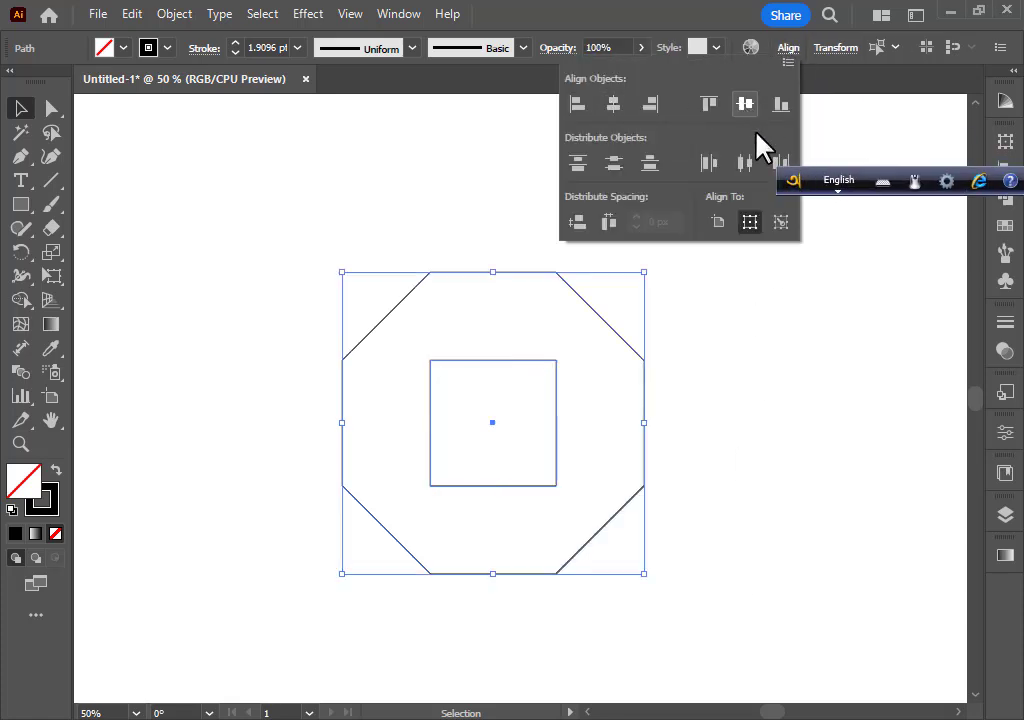
click(815, 375)
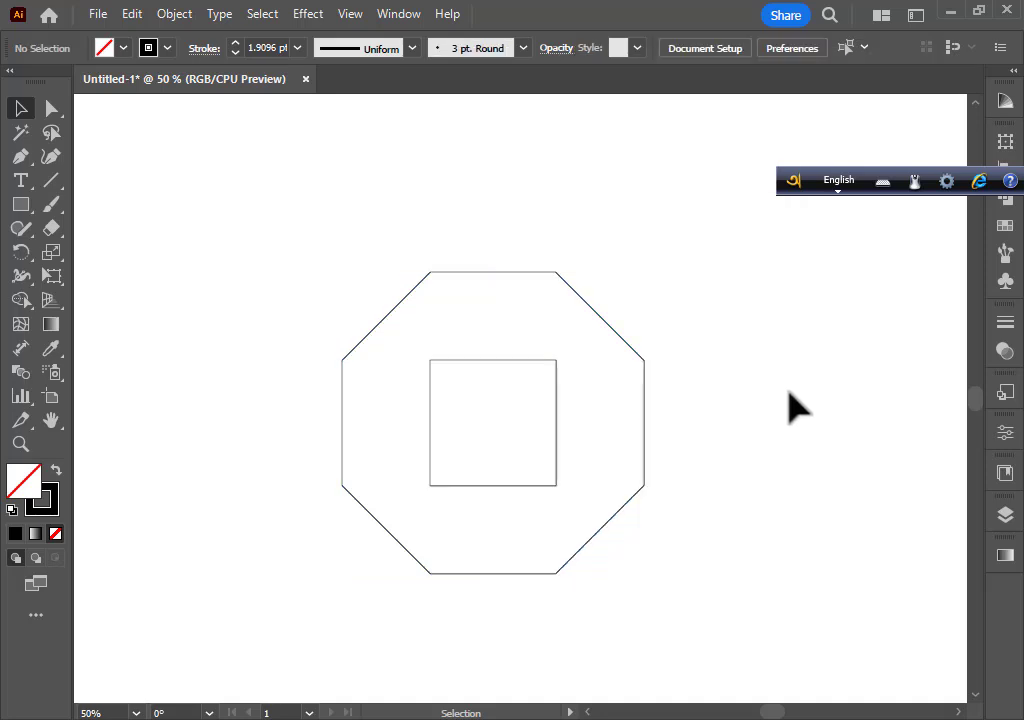
Step: Draw a horizontal line along the octagon's top edge, extending past both of its upper corners
click(21, 205)
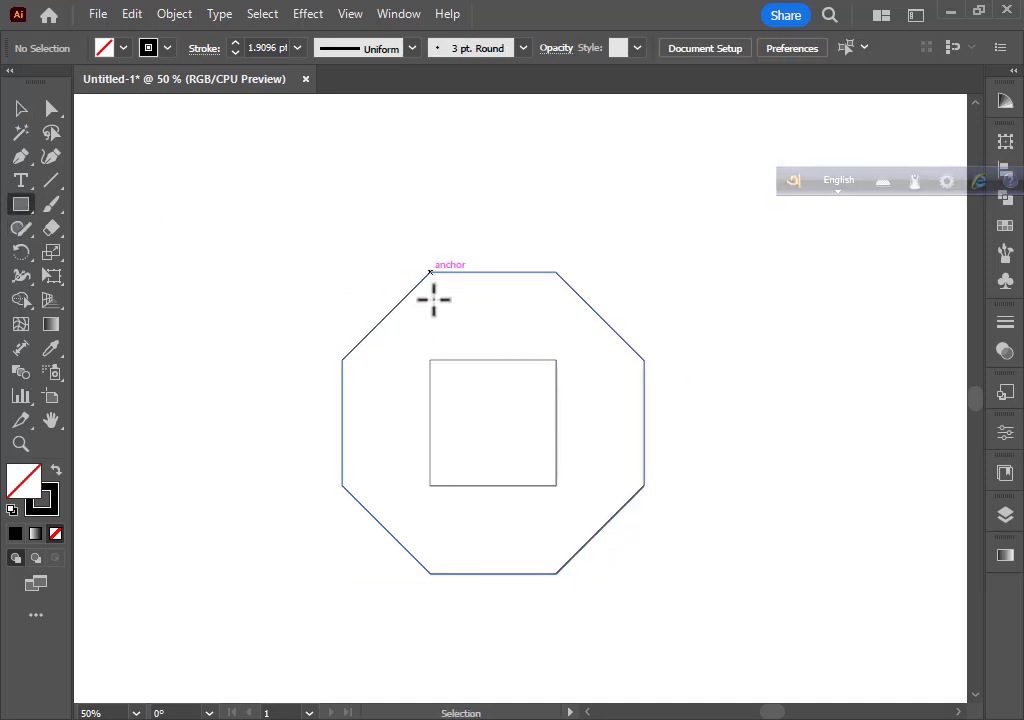
key(ctrl+equal)
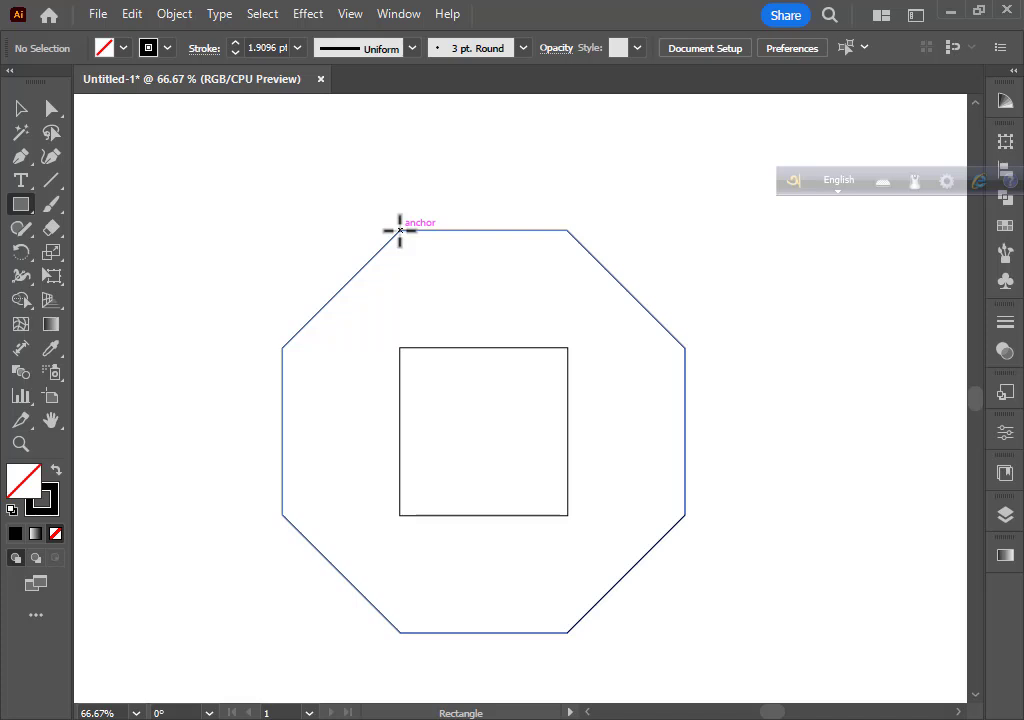
drag(270, 161, 913, 168)
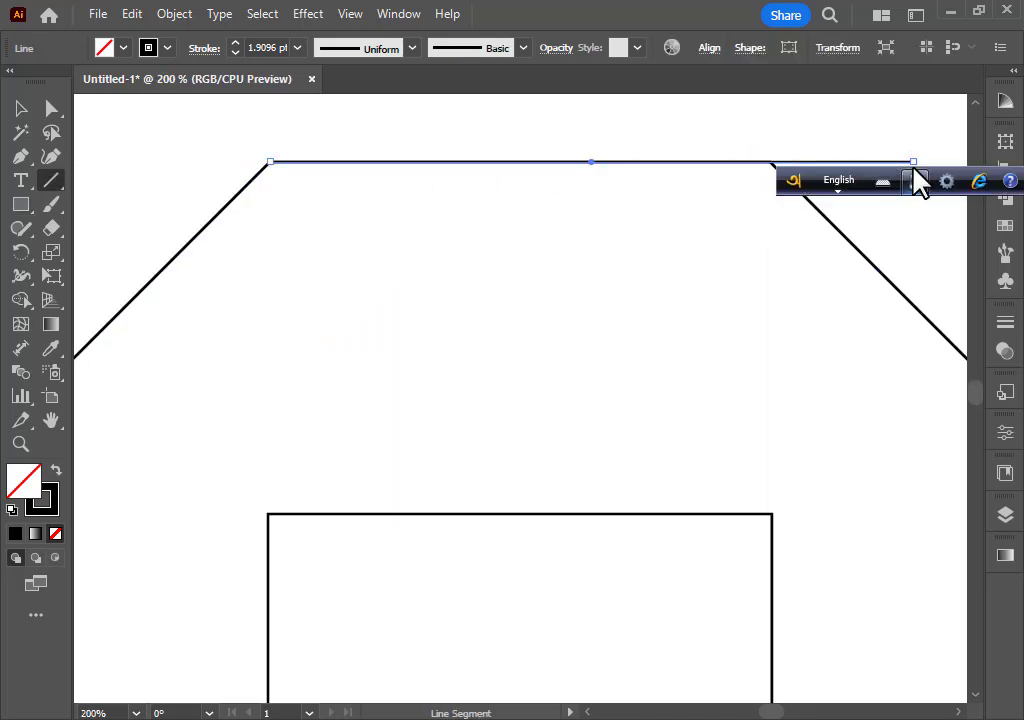
click(21, 108)
drag(270, 164, 75, 170)
click(432, 368)
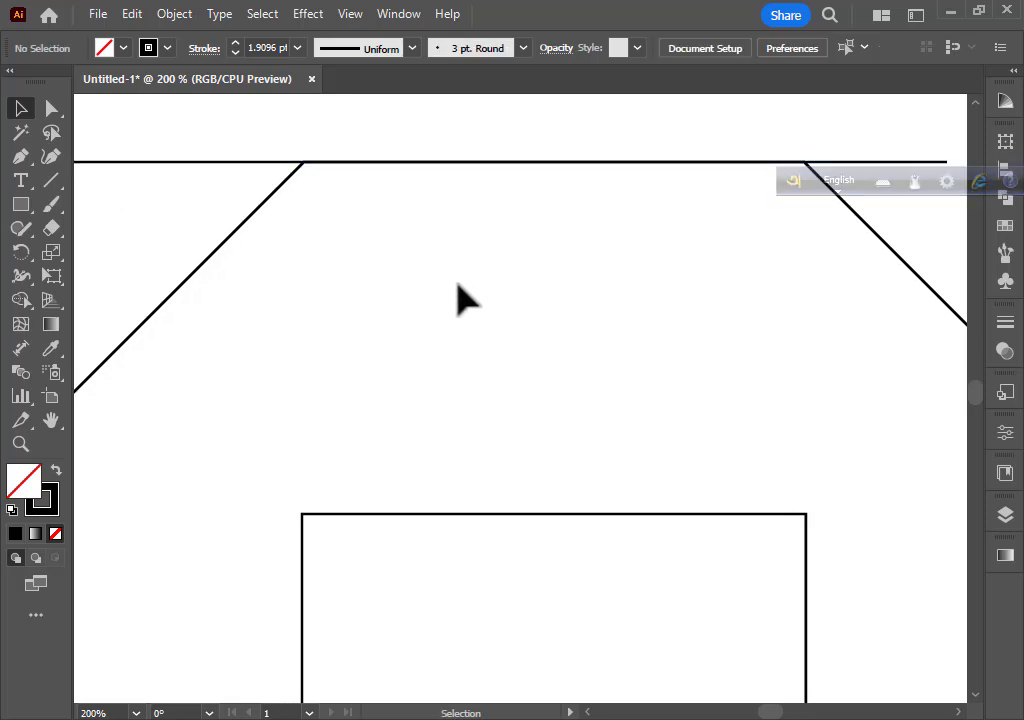
drag(509, 162, 510, 210)
key(ctrl+d)
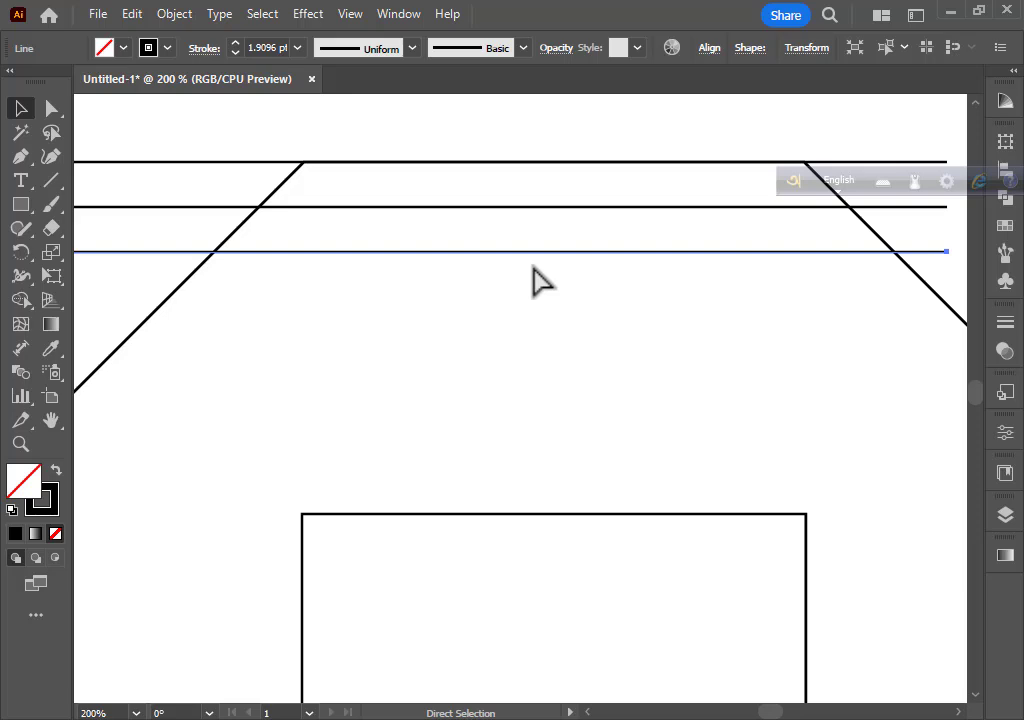
key(ctrl+z)
key(ctrl+z)
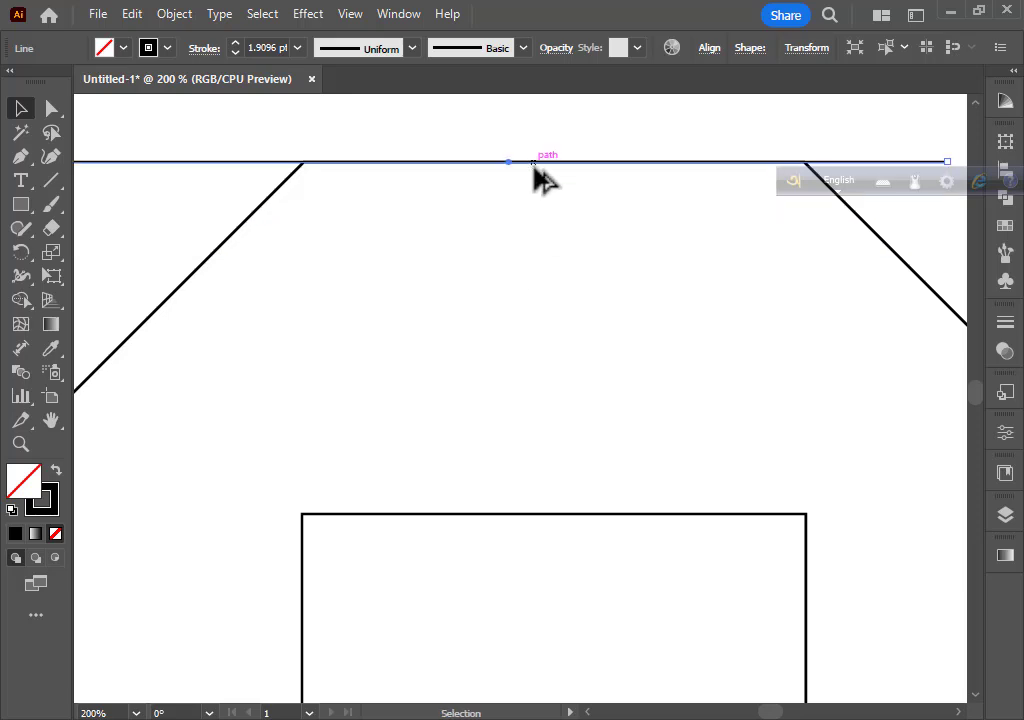
Step: Copy the horizontal line a short distance down and repeat the copy four times to get six evenly spaced lines
drag(533, 164, 542, 224)
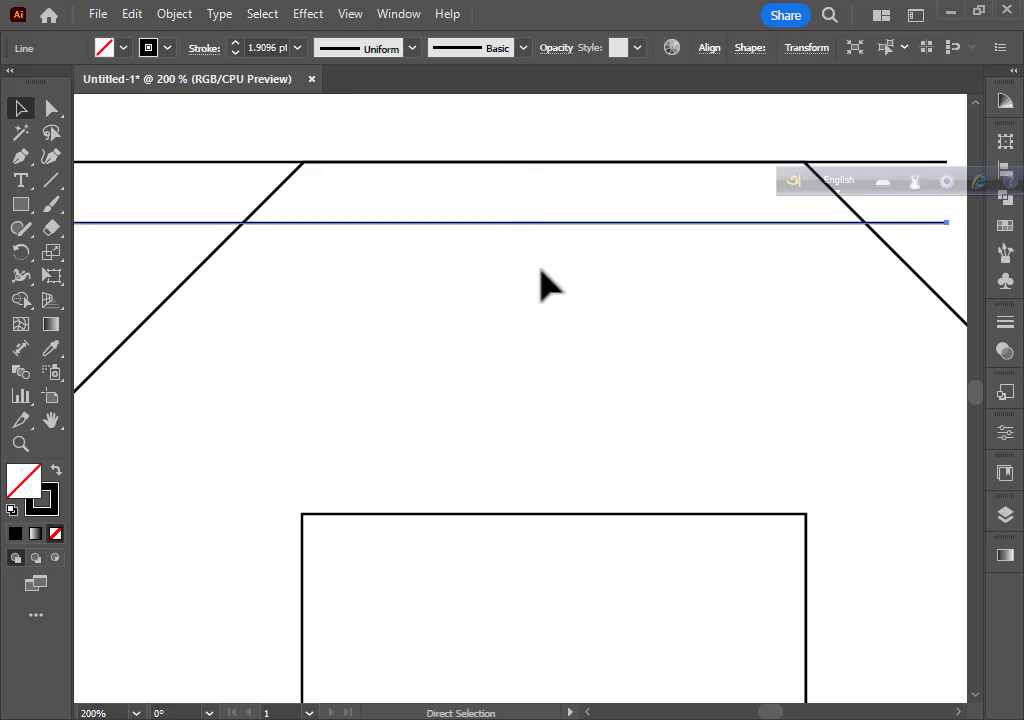
key(ctrl+d)
key(ctrl+d)
key(ctrl+d)
key(ctrl+d)
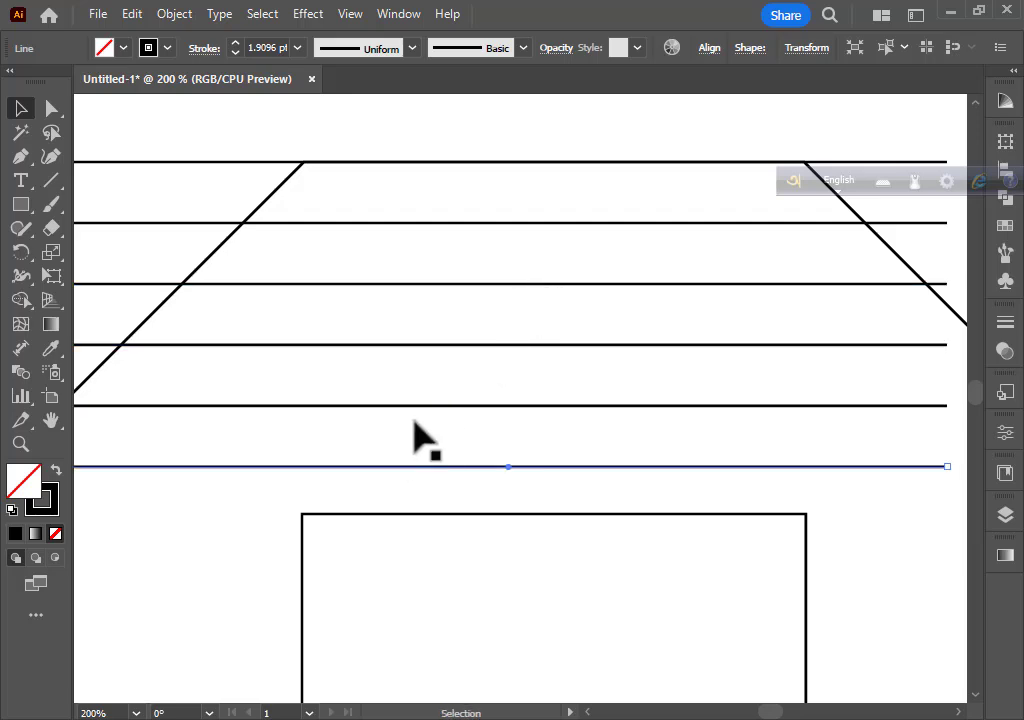
Step: Stretch the six horizontal lines downward together until the lowest one meets the top edge of the inner square
click(461, 163)
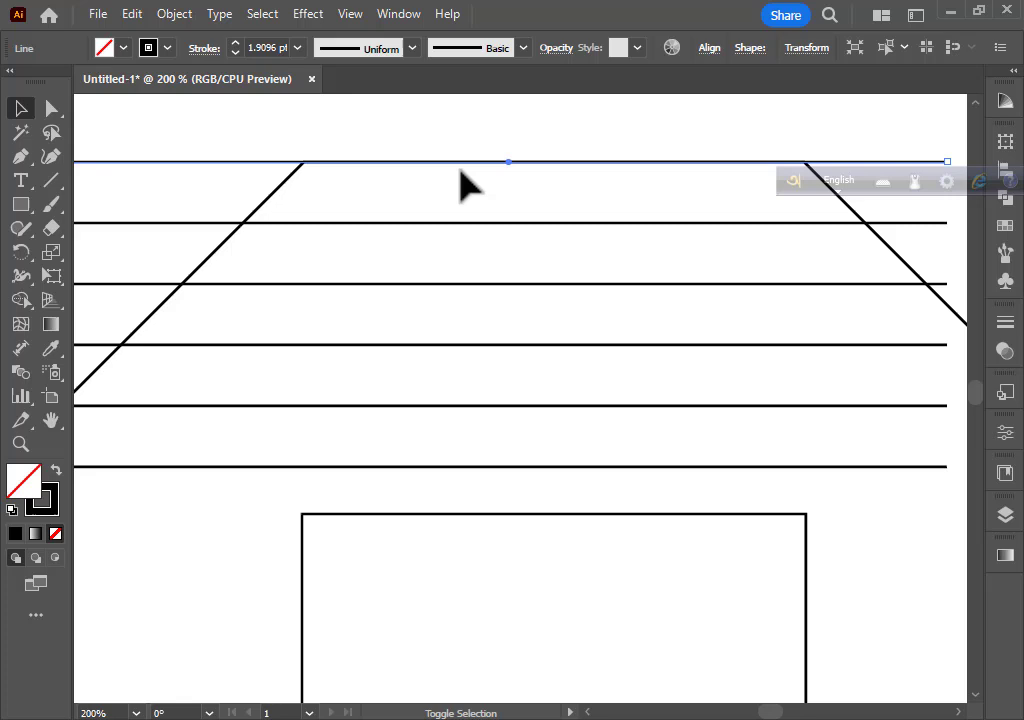
shift+click(460, 222)
shift+click(466, 284)
shift+click(473, 345)
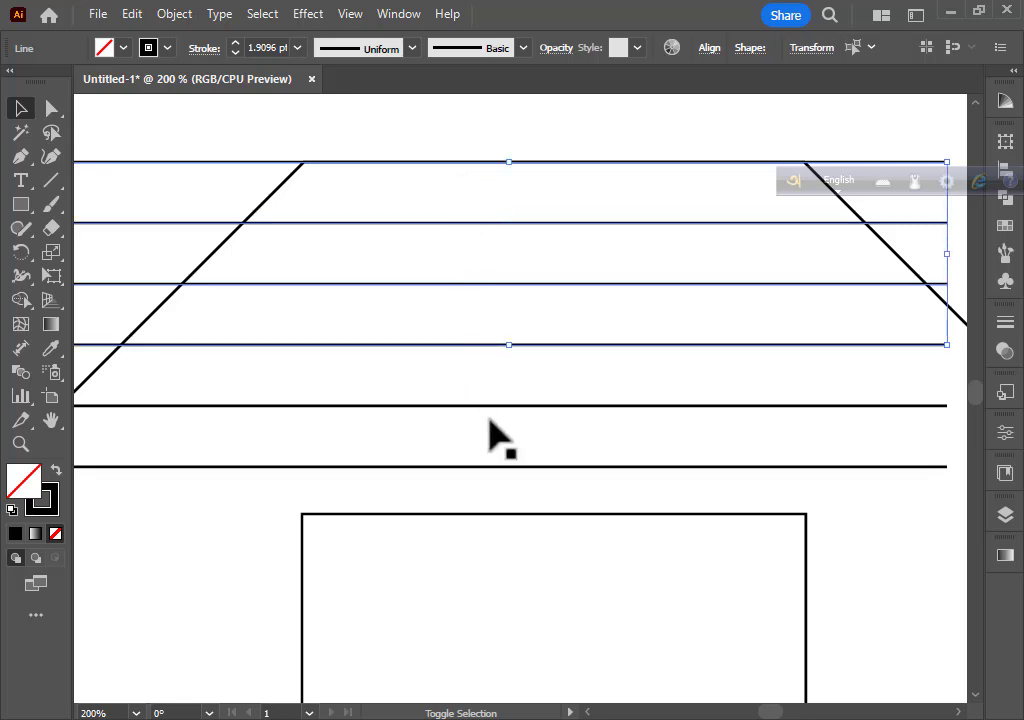
shift+click(526, 466)
shift+click(518, 405)
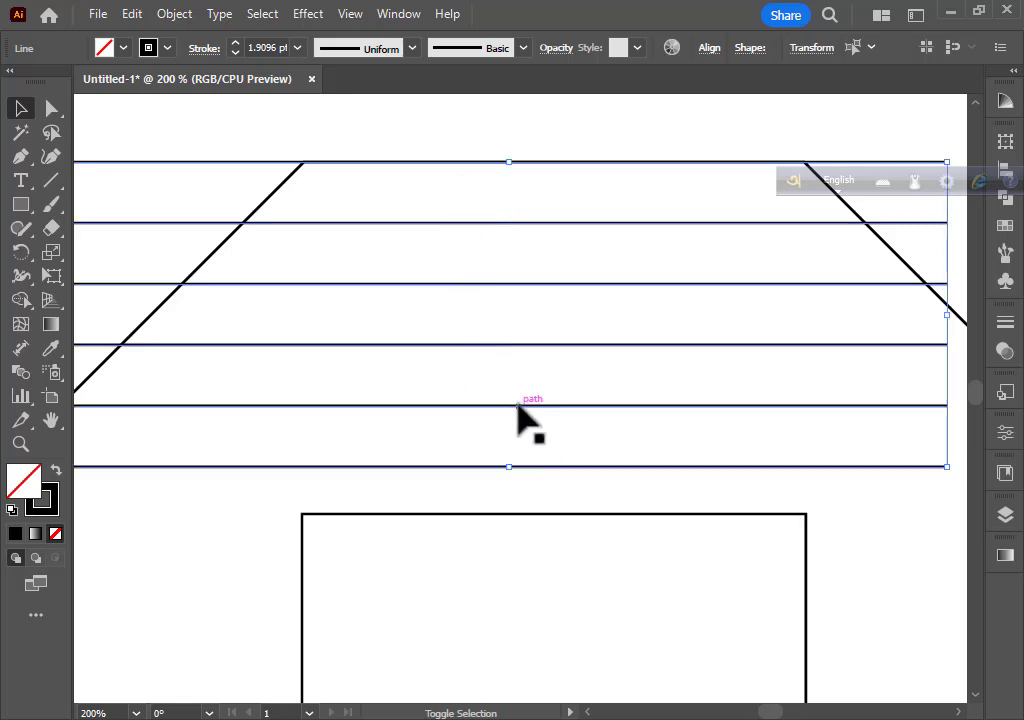
drag(510, 466, 520, 514)
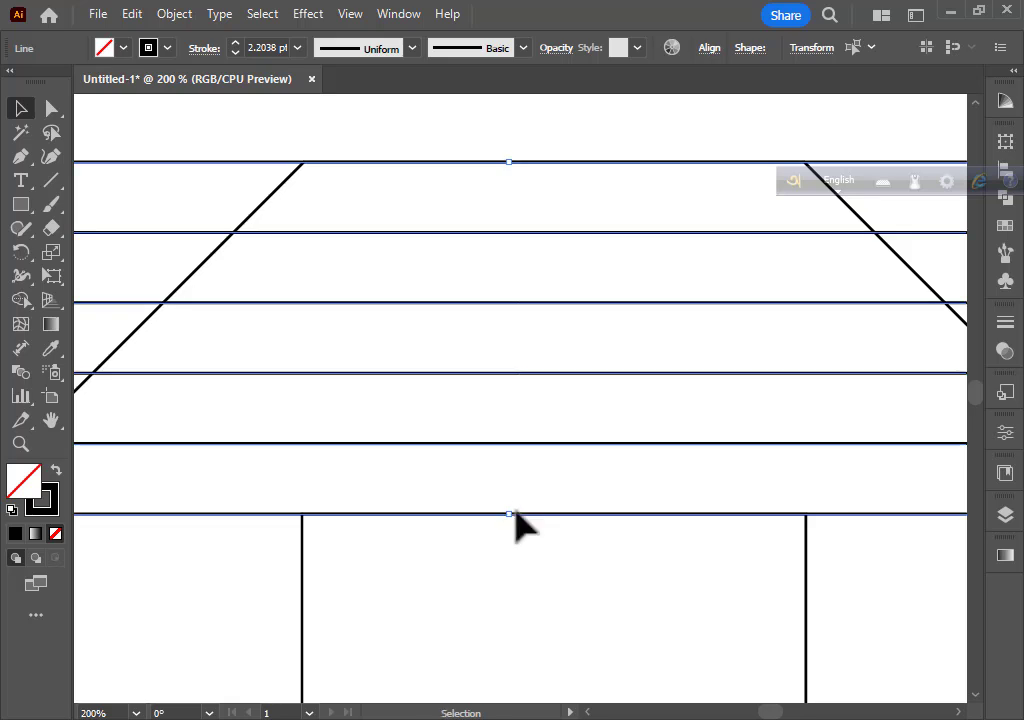
Step: Widen the set of six lines on both sides so it extends beyond the octagon's full width
key(ctrl+minus)
key(ctrl+minus)
key(ctrl+minus)
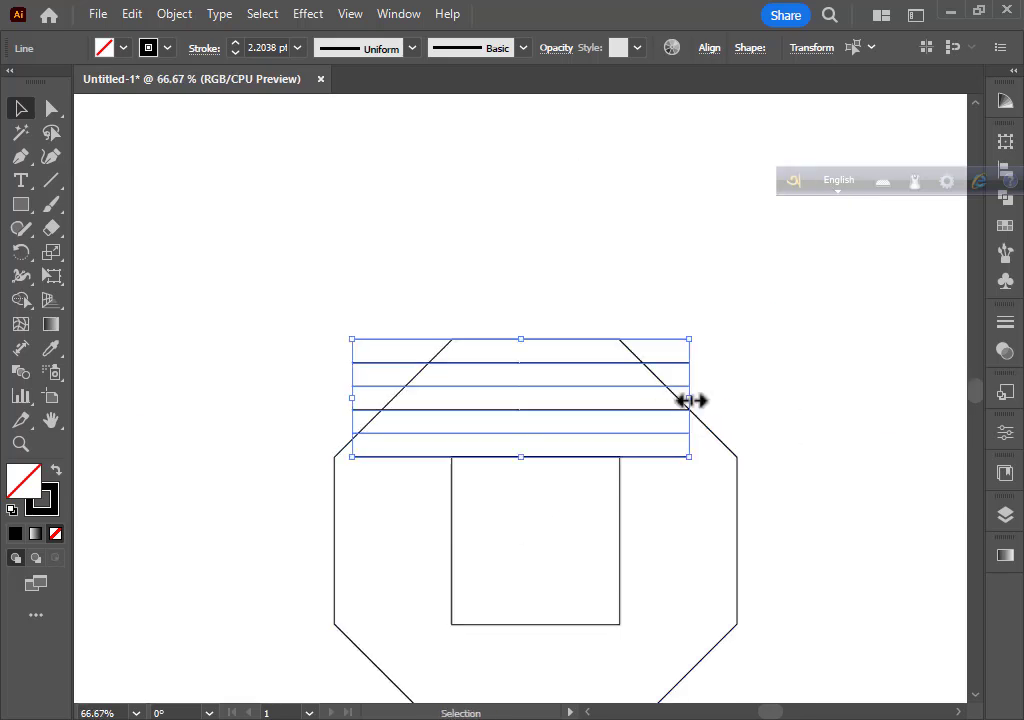
drag(690, 400, 805, 412)
drag(352, 402, 240, 404)
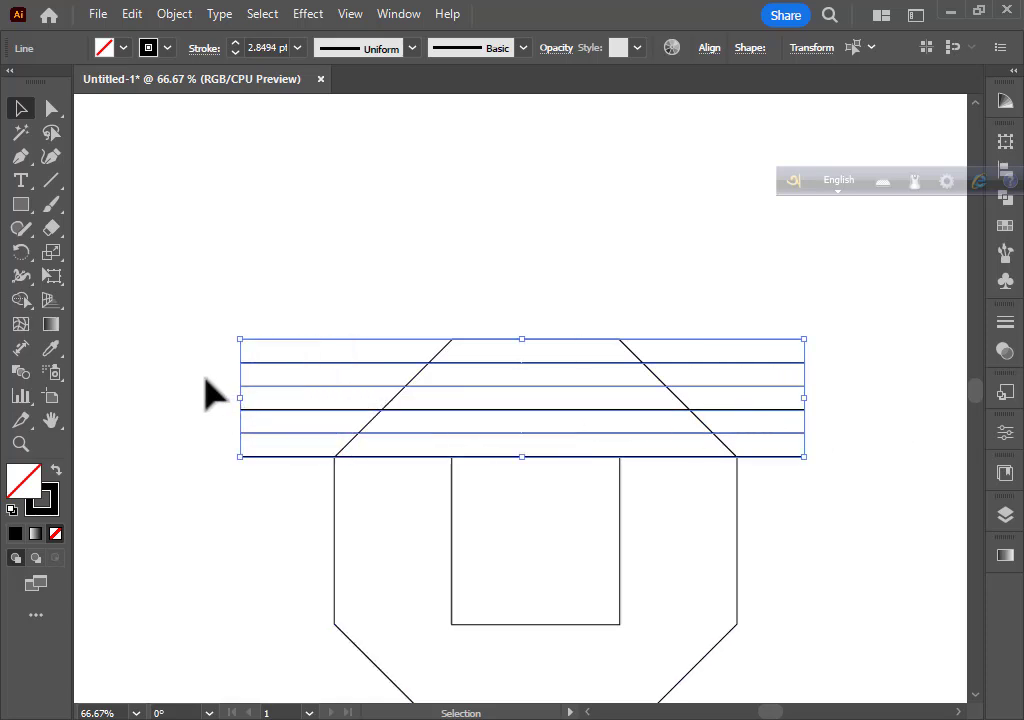
Step: Make 90° rotated copies of the six lines around the inner square's centre, so every side of the octagon grid has a set
click(21, 252)
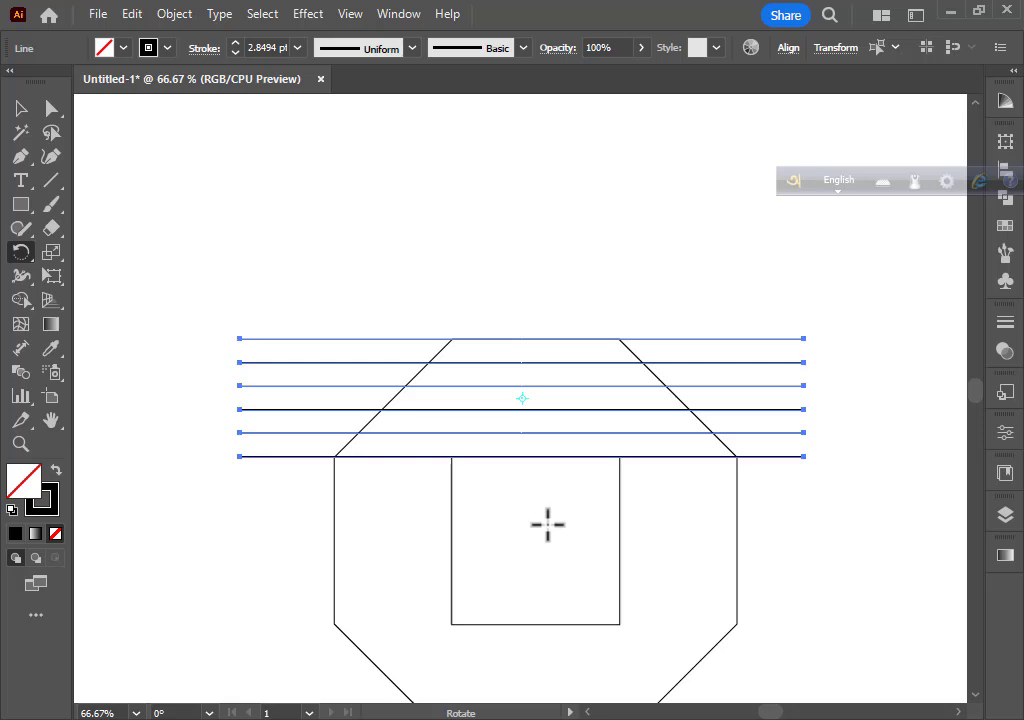
key(ctrl+plus)
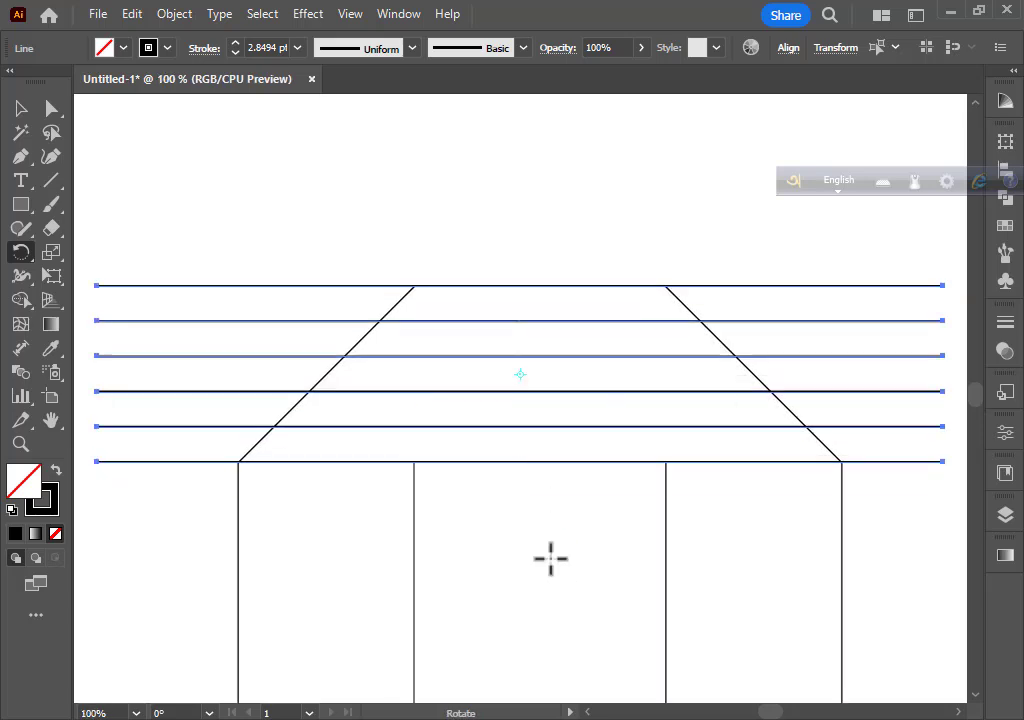
scroll(550, 558, down, 3)
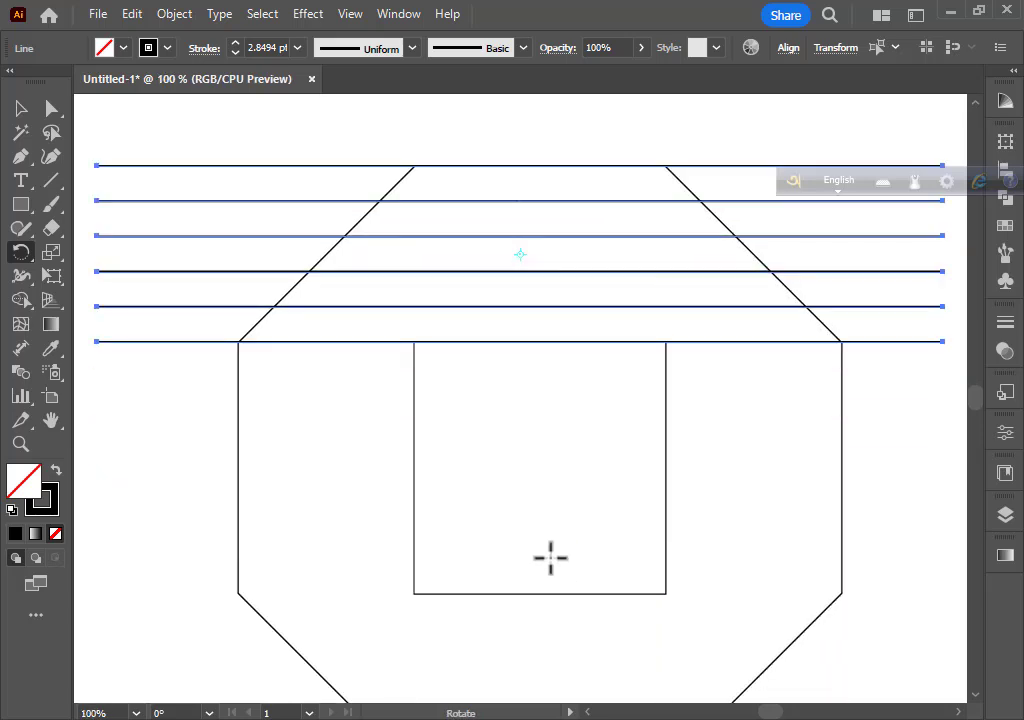
alt+click(540, 468)
click(250, 556)
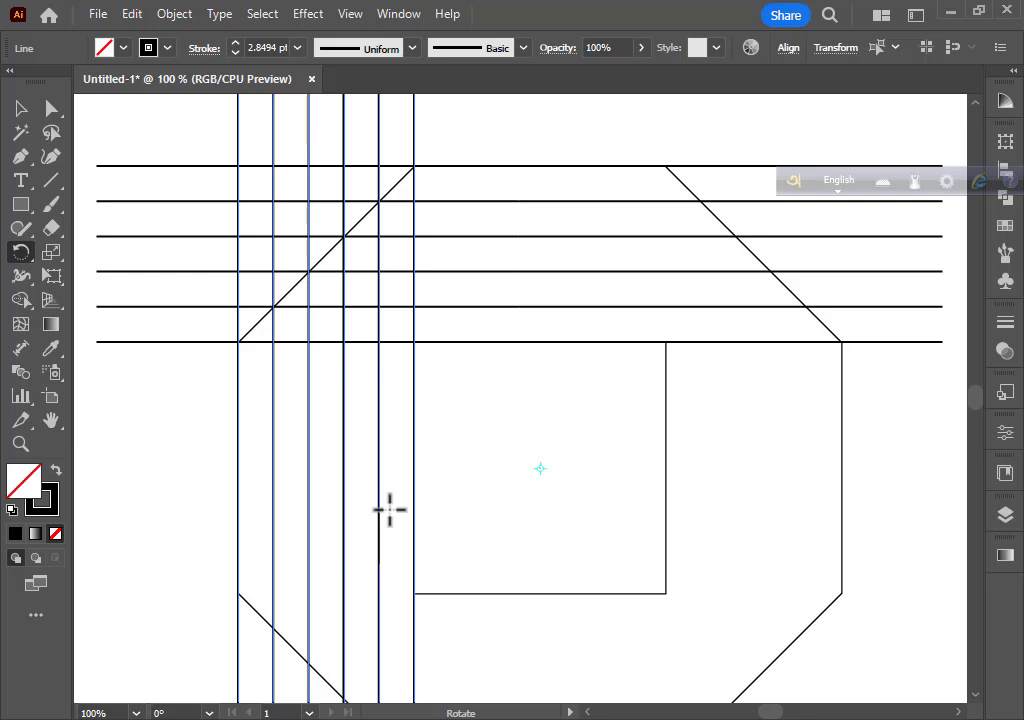
scroll(390, 510, down, 1)
key(ctrl+d)
key(ctrl+d)
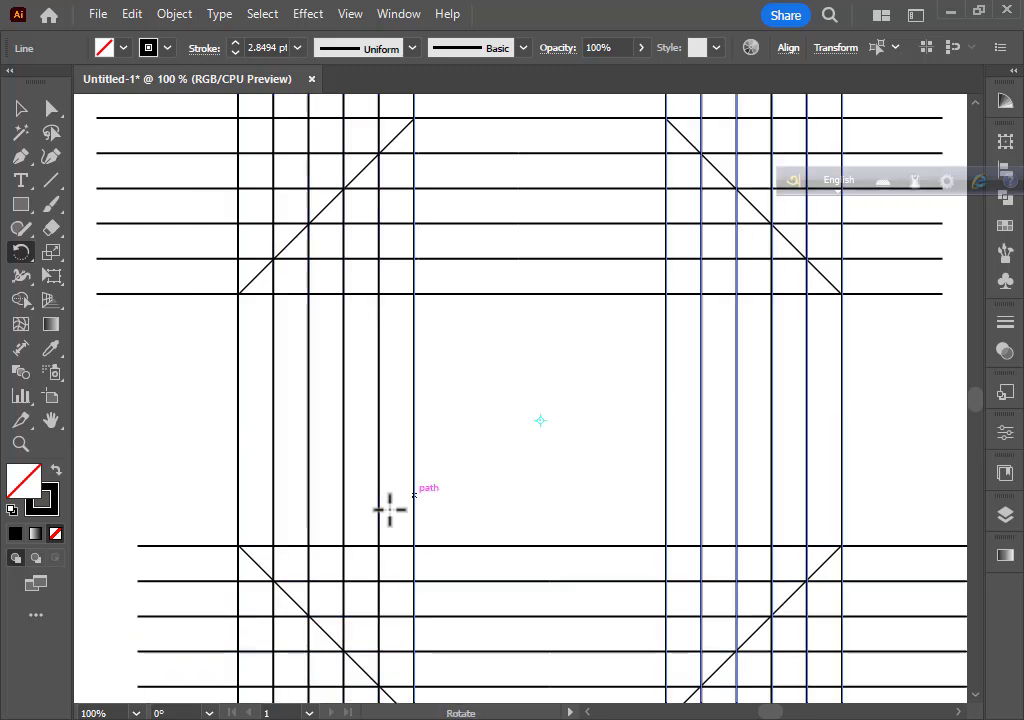
key(ctrl+minus)
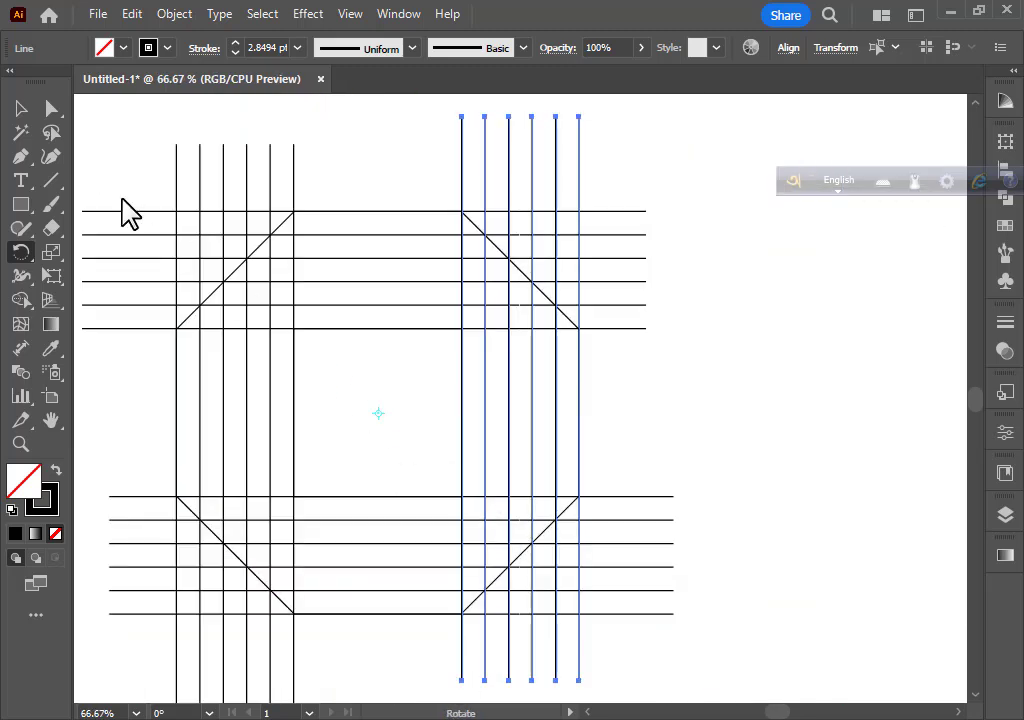
click(21, 108)
click(700, 430)
Step: Draw a circle one grid spacing in radius, centred one line directly below the octagon's upper-right top corner
key(ctrl+plus)
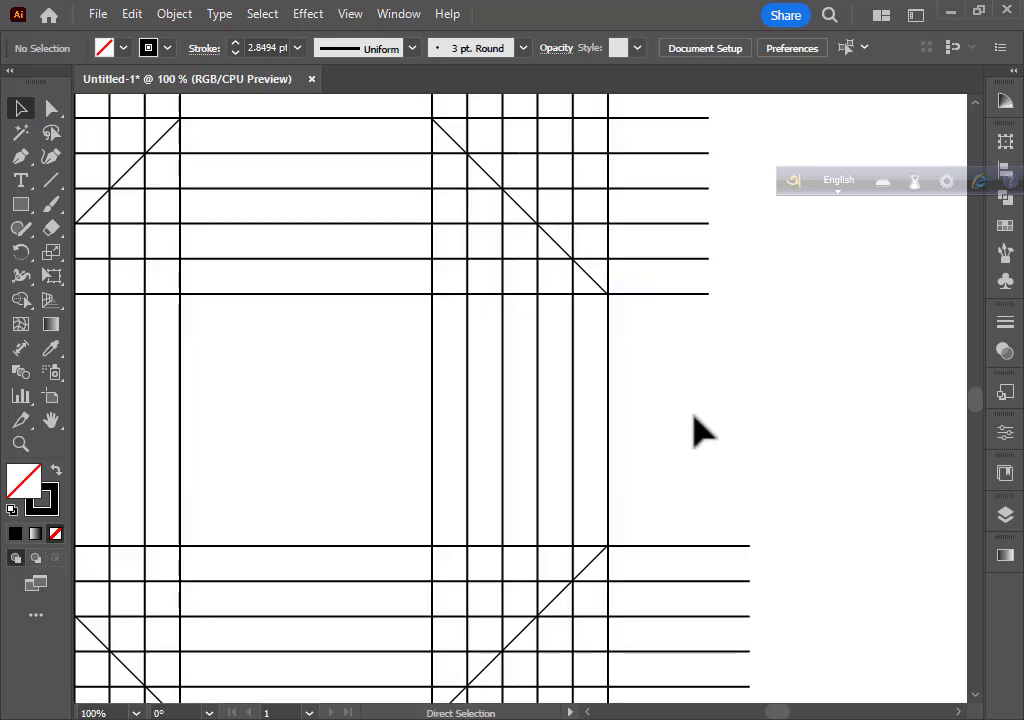
drag(421, 363, 538, 492)
drag(21, 204, 91, 251)
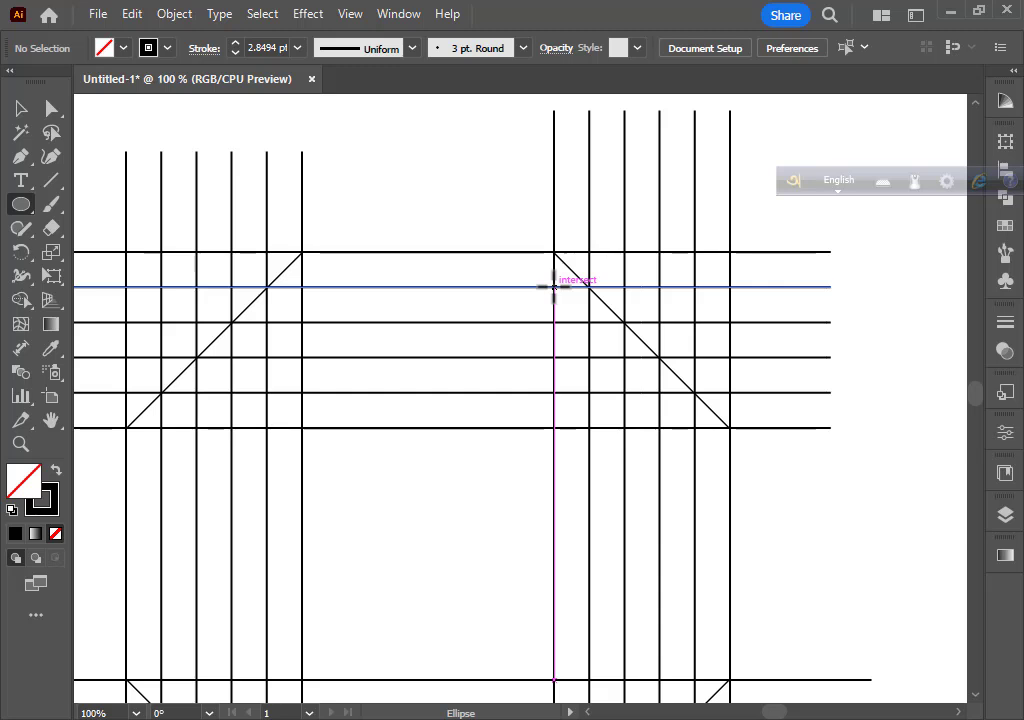
drag(554, 287, 574, 321)
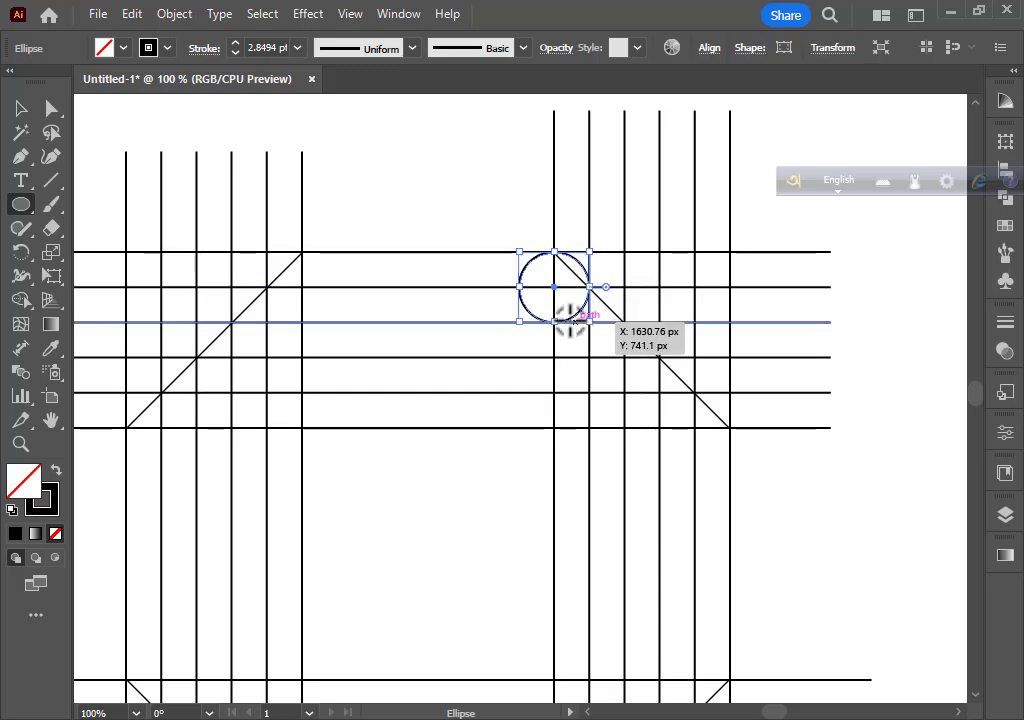
click(21, 108)
click(338, 183)
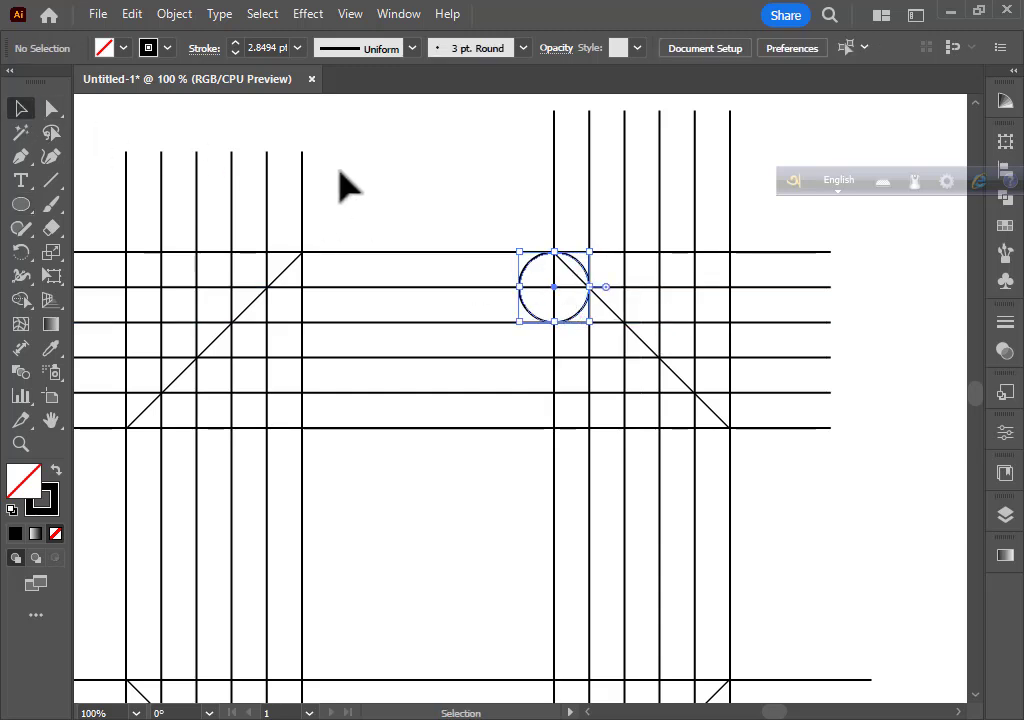
Step: Duplicate the circle one grid line down, and copy the overlapping pair twice along the octagon's upper-right diagonal
click(555, 320)
drag(554, 289, 695, 466)
shift+click(531, 281)
click(789, 555)
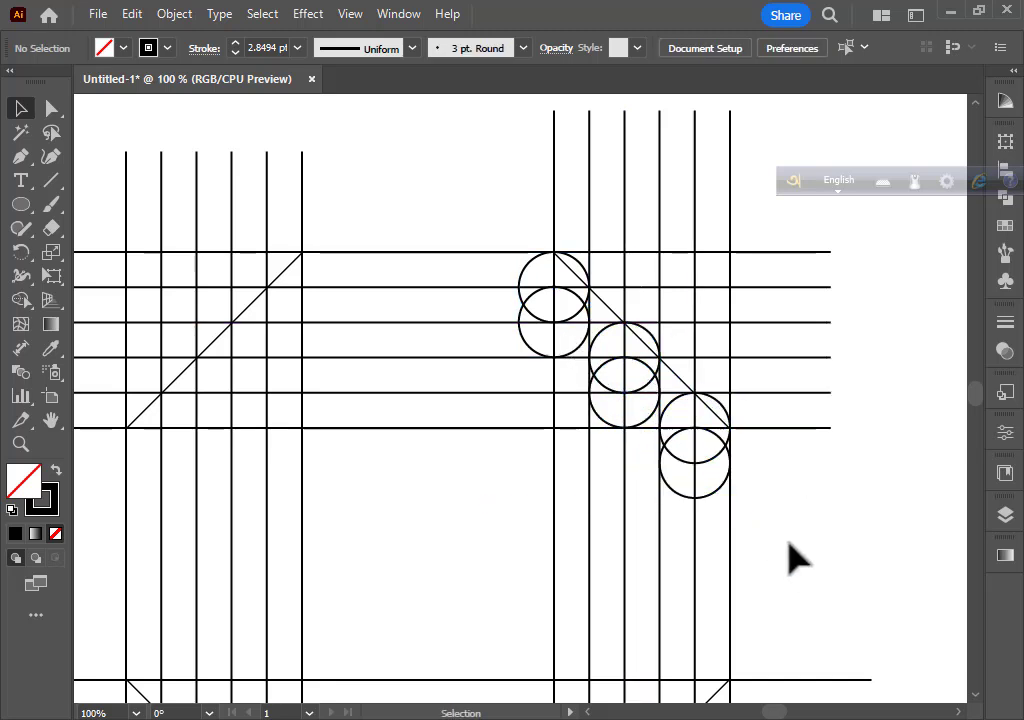
Step: Select the whole construction and merge the top strip with the first circle's outer arc into a solid black bar using Shape Builder
scroll(740, 530, down, 1)
drag(109, 129, 927, 690)
scroll(790, 660, down, 2)
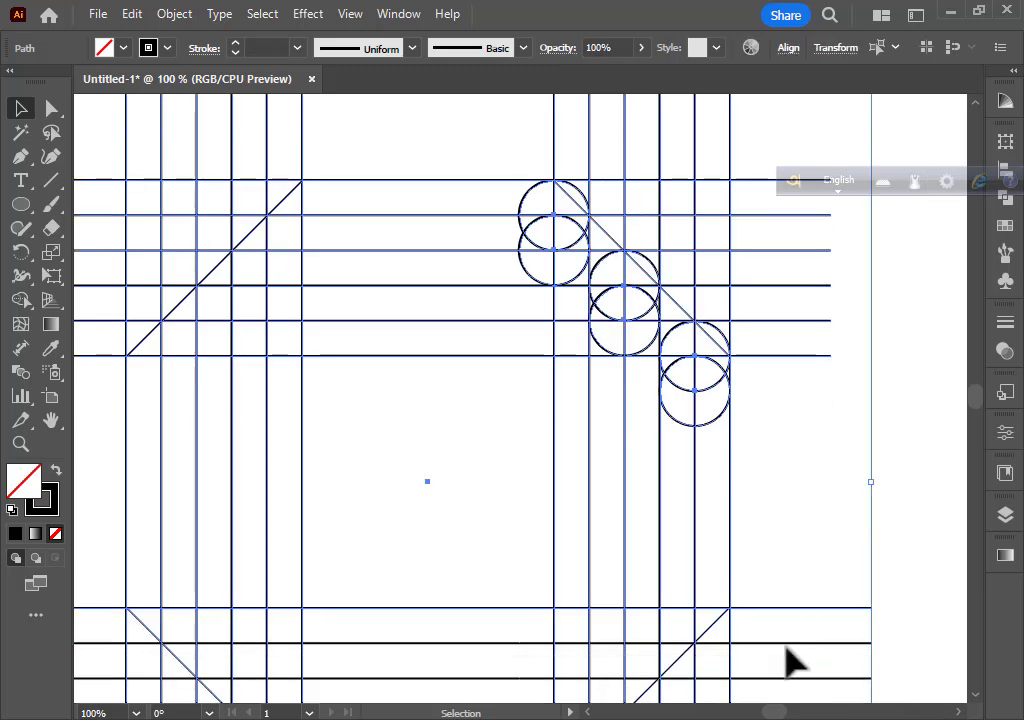
click(21, 300)
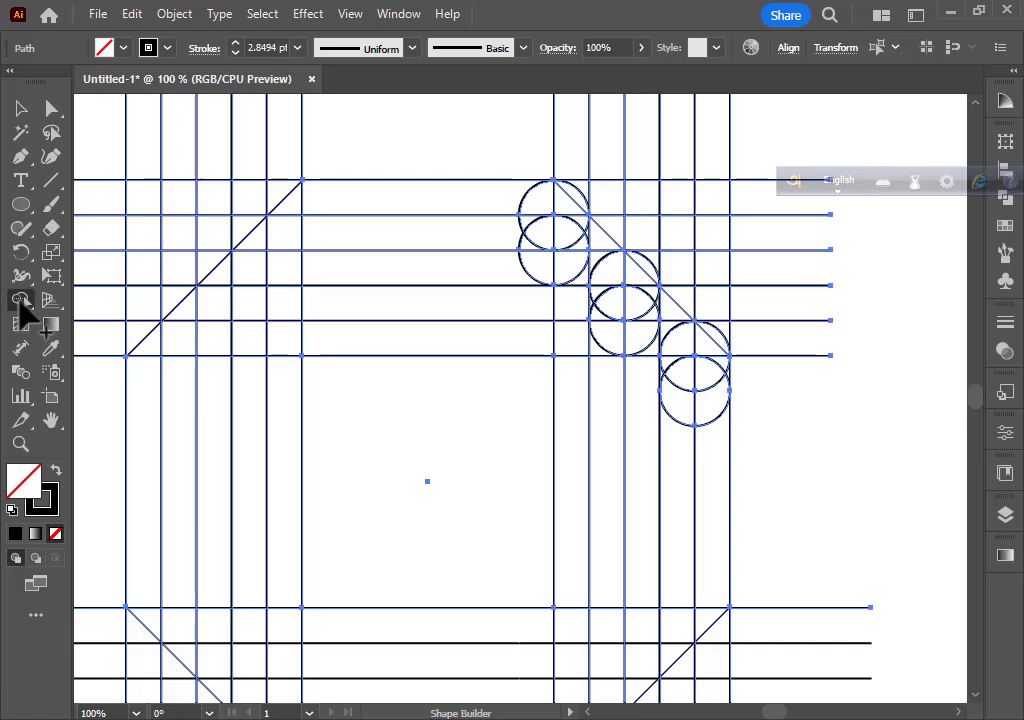
mouse_move(322, 203)
mouse_down()
mouse_move(554, 196)
mouse_move(584, 221)
mouse_move(575, 198)
mouse_move(588, 230)
mouse_up()
click(56, 470)
click(407, 200)
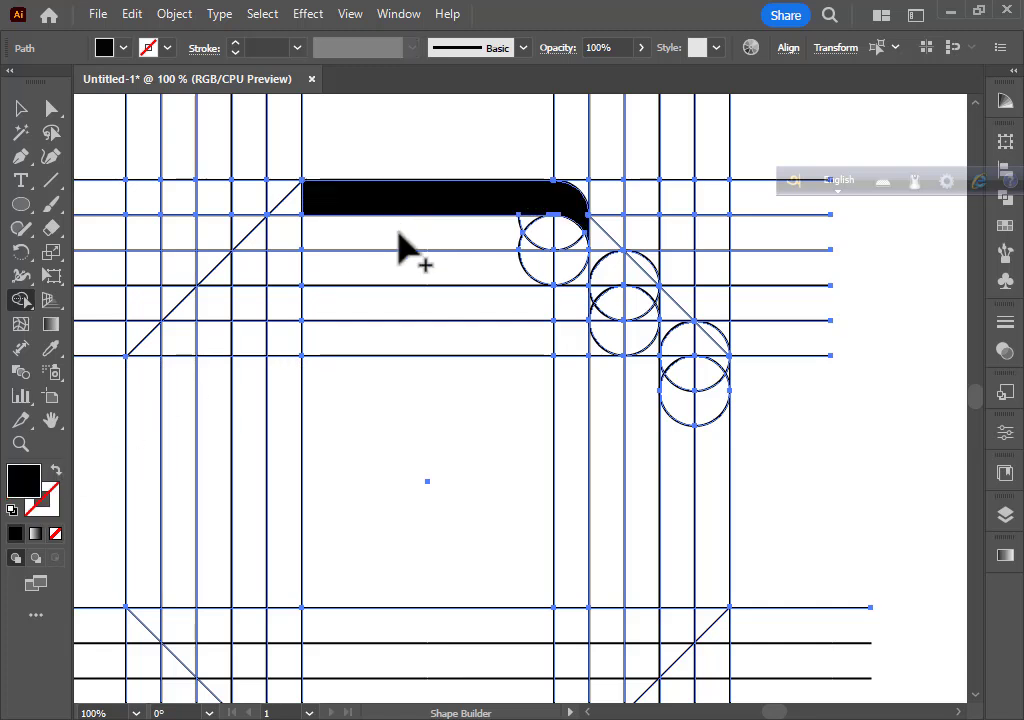
Step: Merge the third and fifth grid strips with their circles' outer arcs into two more black bars, then deselect everything
mouse_move(393, 272)
mouse_down()
mouse_move(634, 270)
mouse_move(668, 305)
mouse_up()
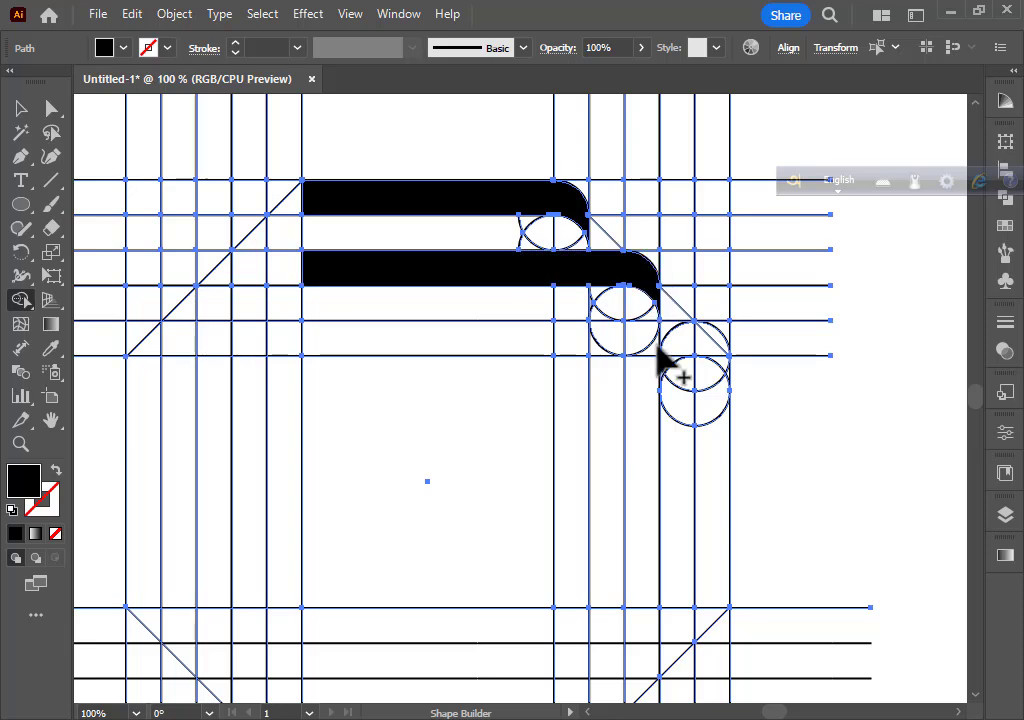
drag(439, 343, 716, 345)
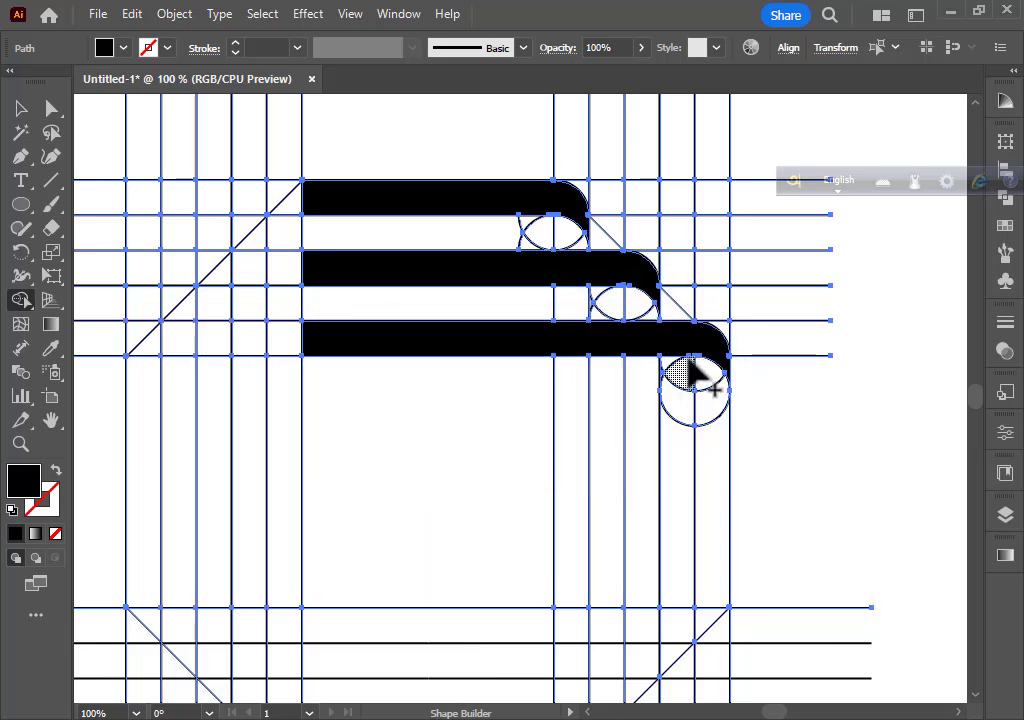
click(22, 108)
click(455, 142)
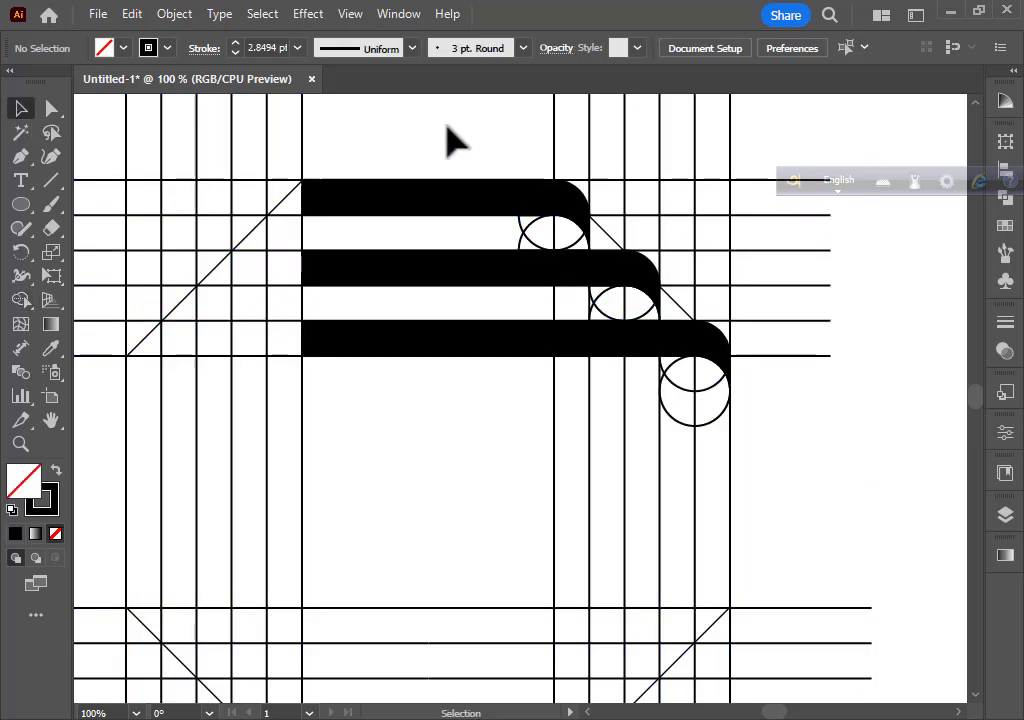
click(482, 208)
shift+click(485, 279)
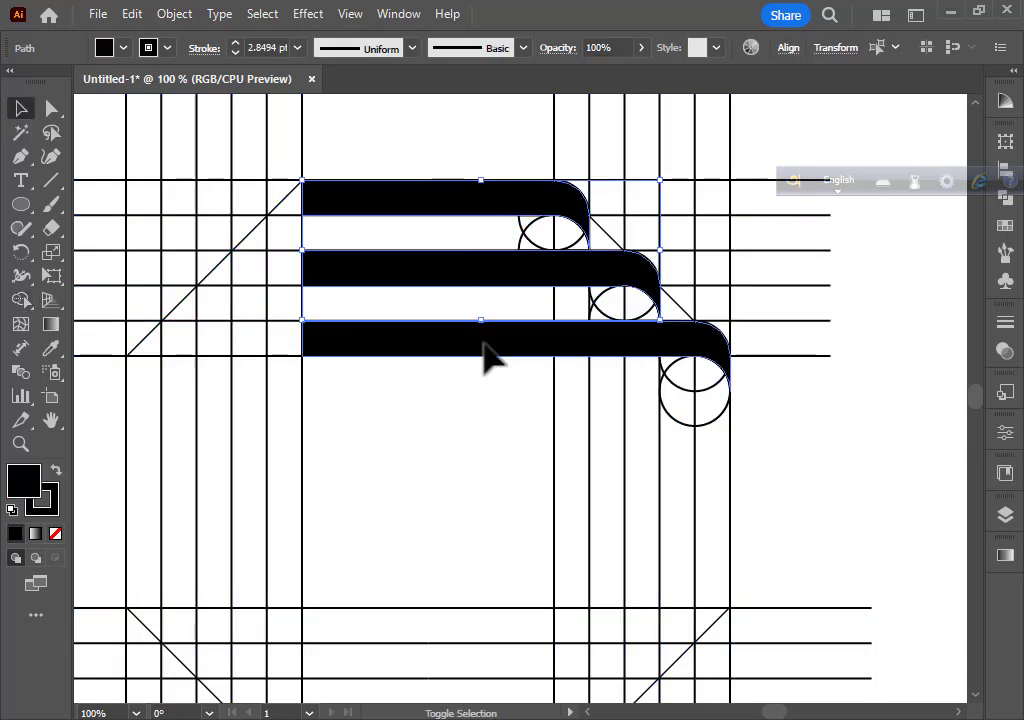
shift+click(485, 347)
click(22, 253)
scroll(424, 443, down, 2)
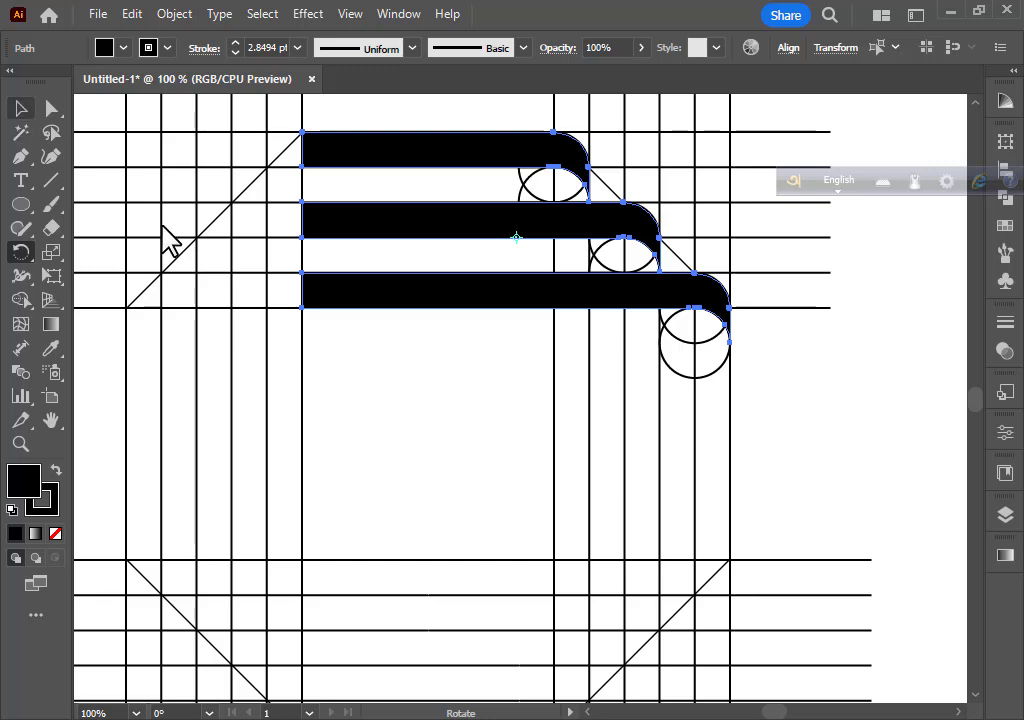
click(19, 110)
click(790, 455)
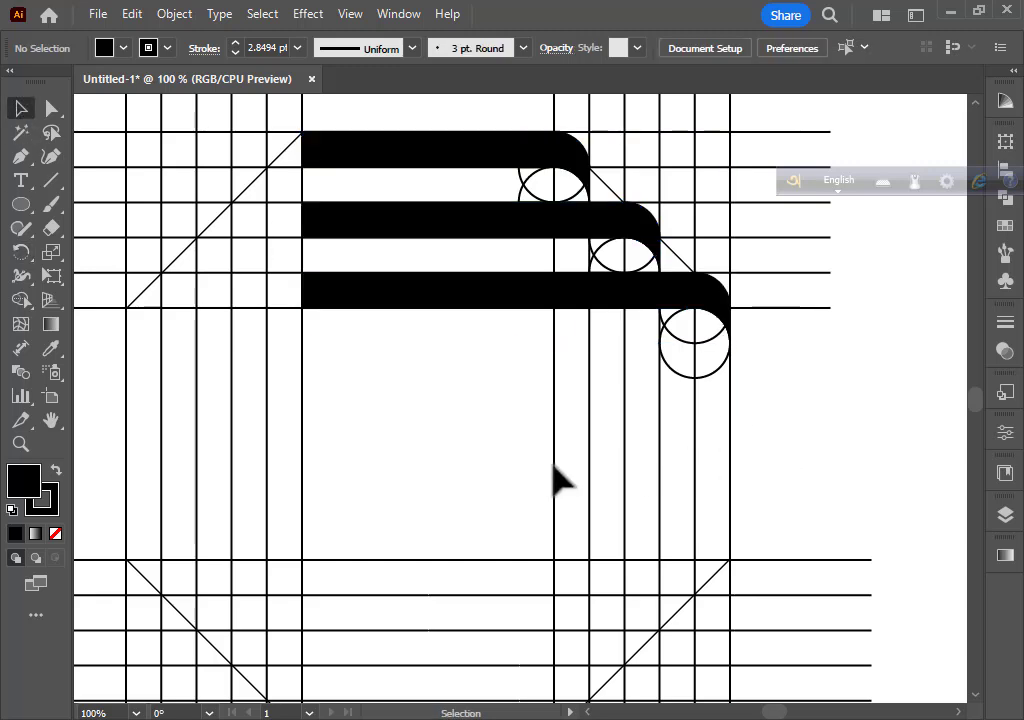
click(554, 470)
click(434, 377)
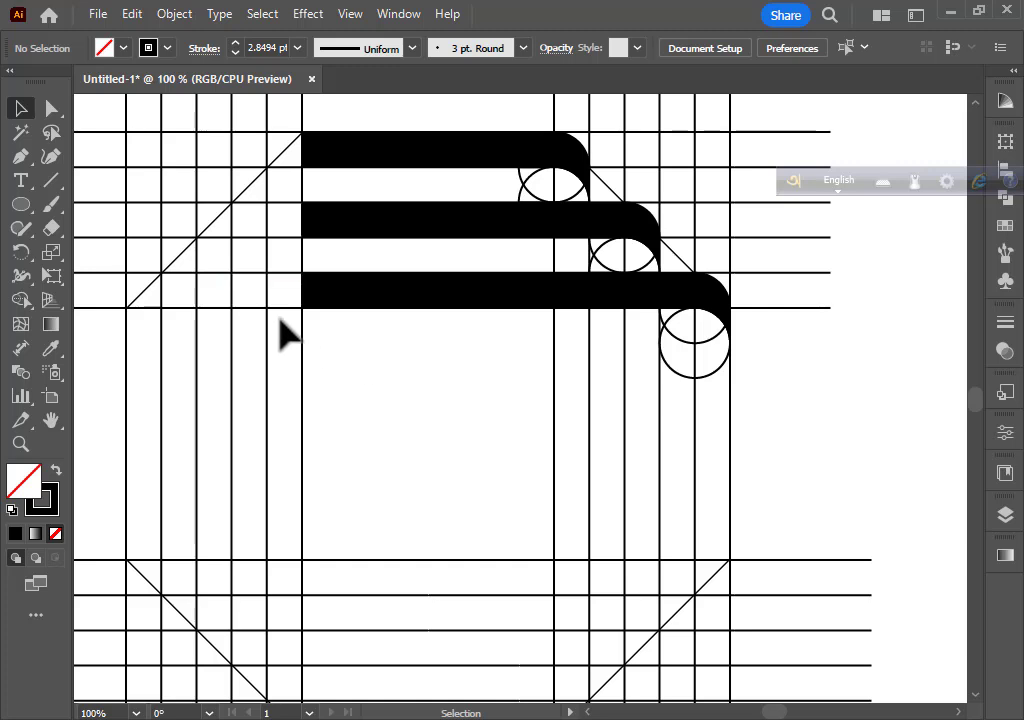
Step: Draw a tiny circle at the centre of the whole artwork as a rotation reference point
key(ctrl+minus)
key(ctrl+a)
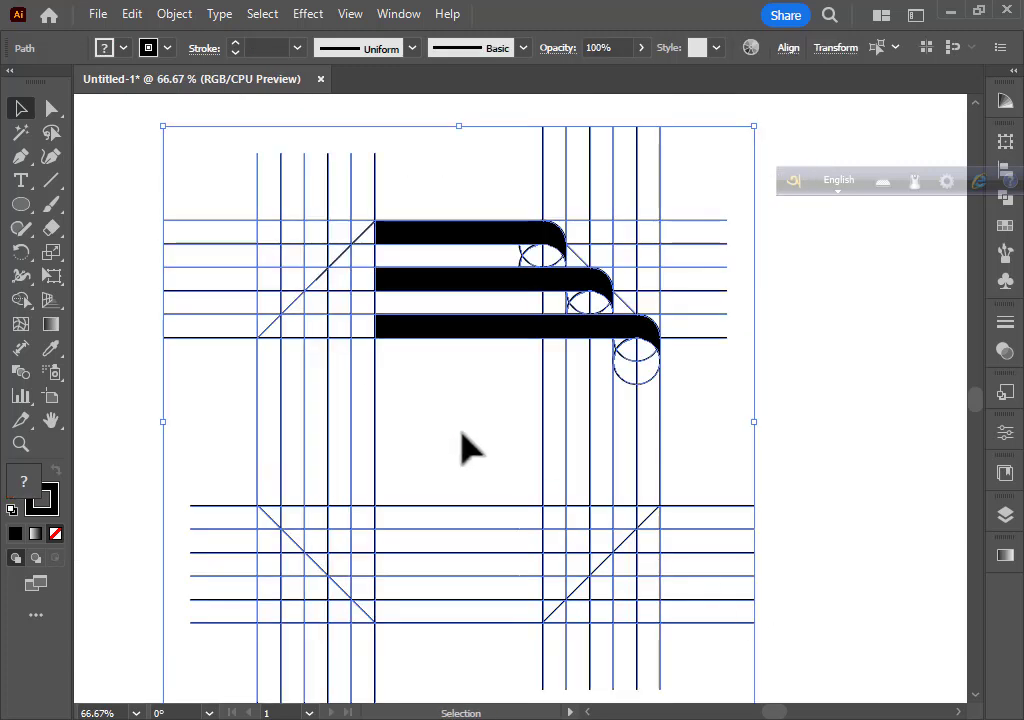
click(20, 205)
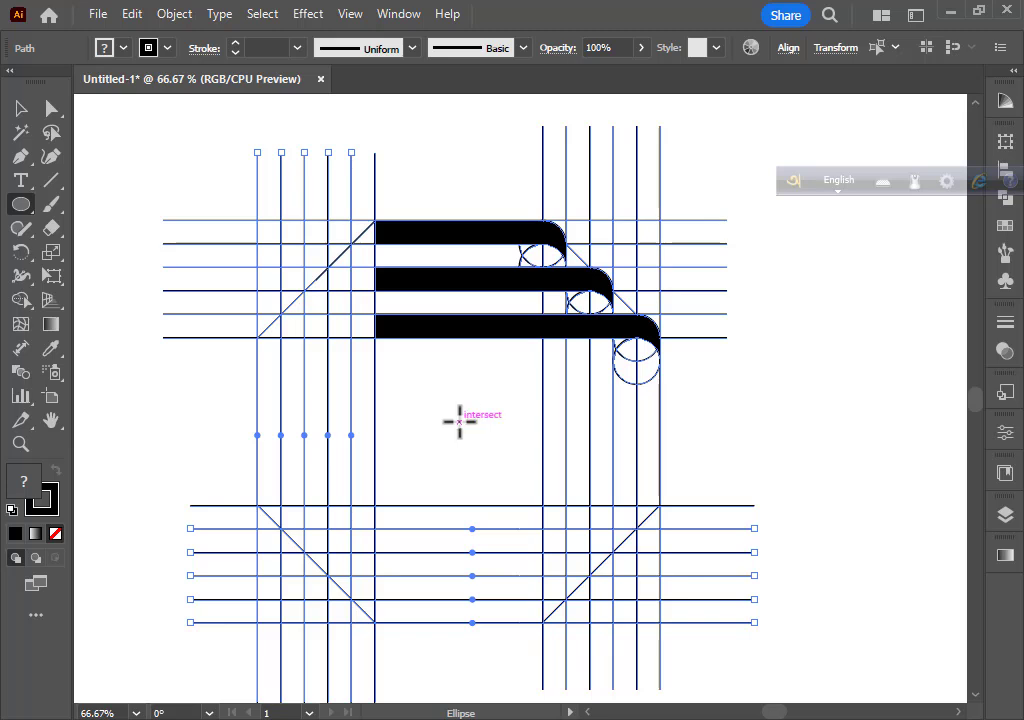
drag(459, 421, 459, 422)
click(20, 108)
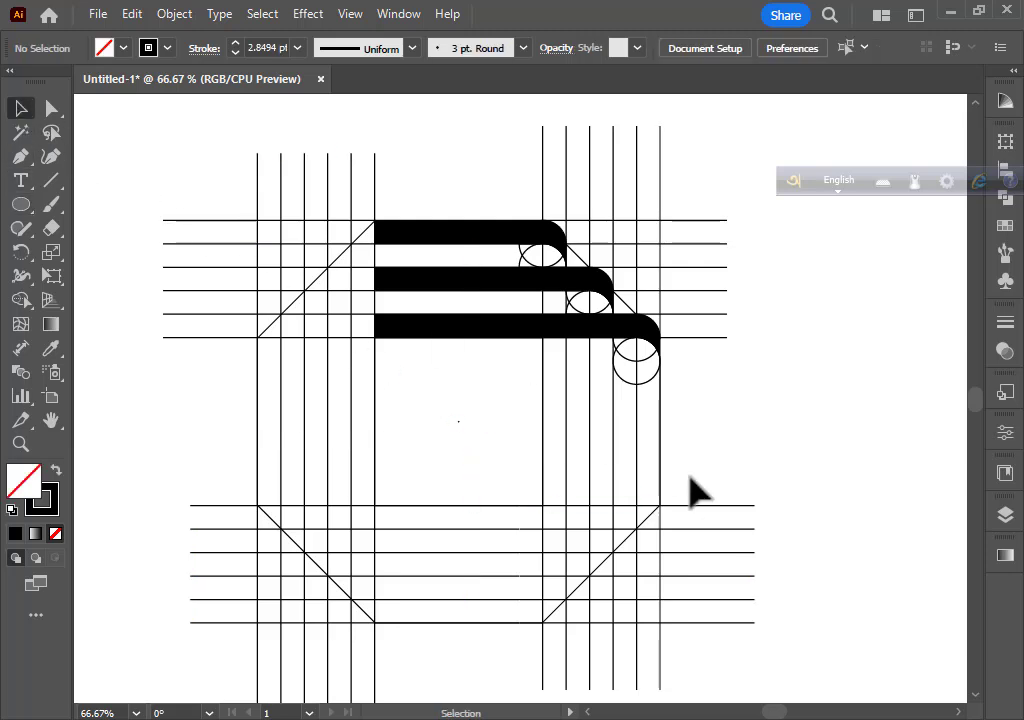
Step: Select the three black bars and make a copy rotated 90° around the tiny centre circle
key(ctrl+plus)
key(ctrl+plus)
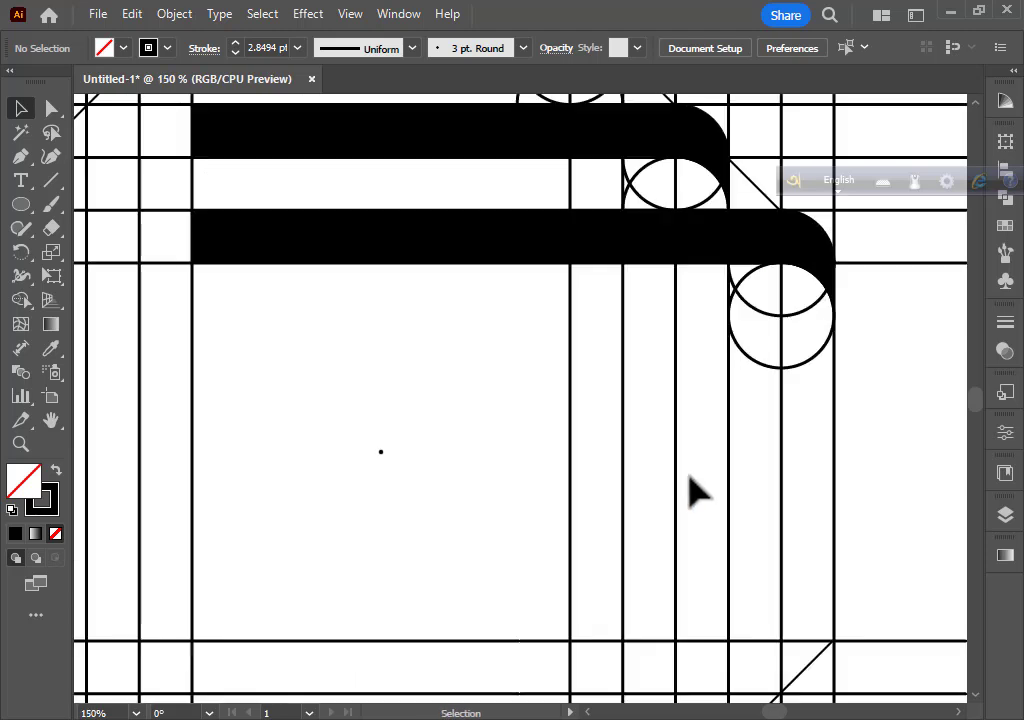
scroll(697, 490, up, 3)
click(430, 162)
shift+click(433, 255)
shift+click(430, 360)
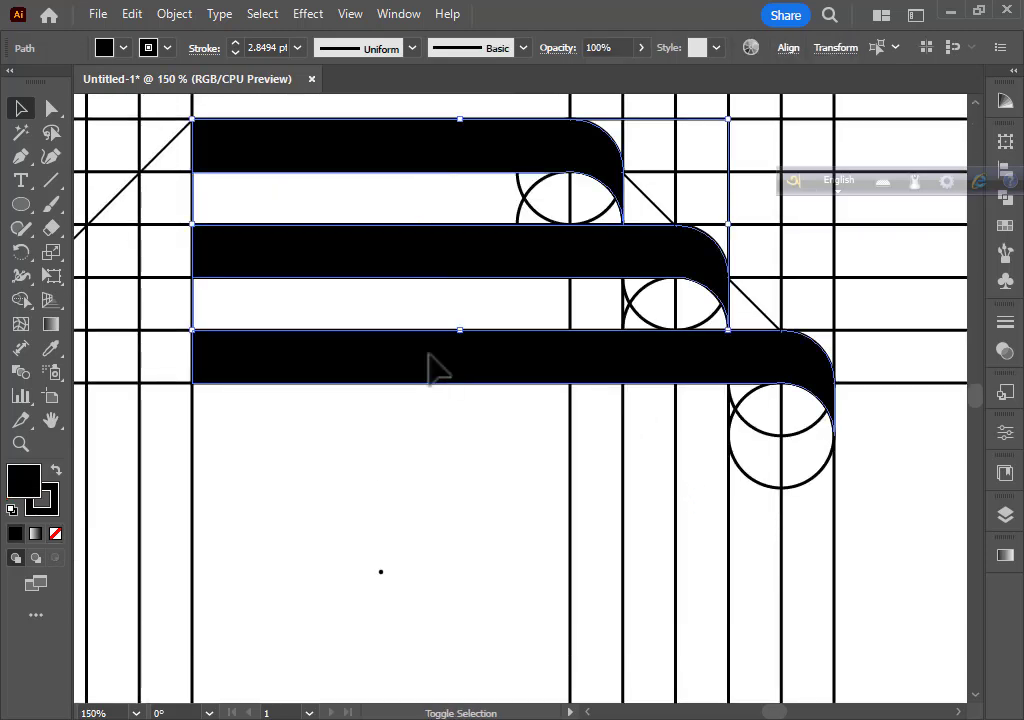
shift+click(432, 368)
click(21, 254)
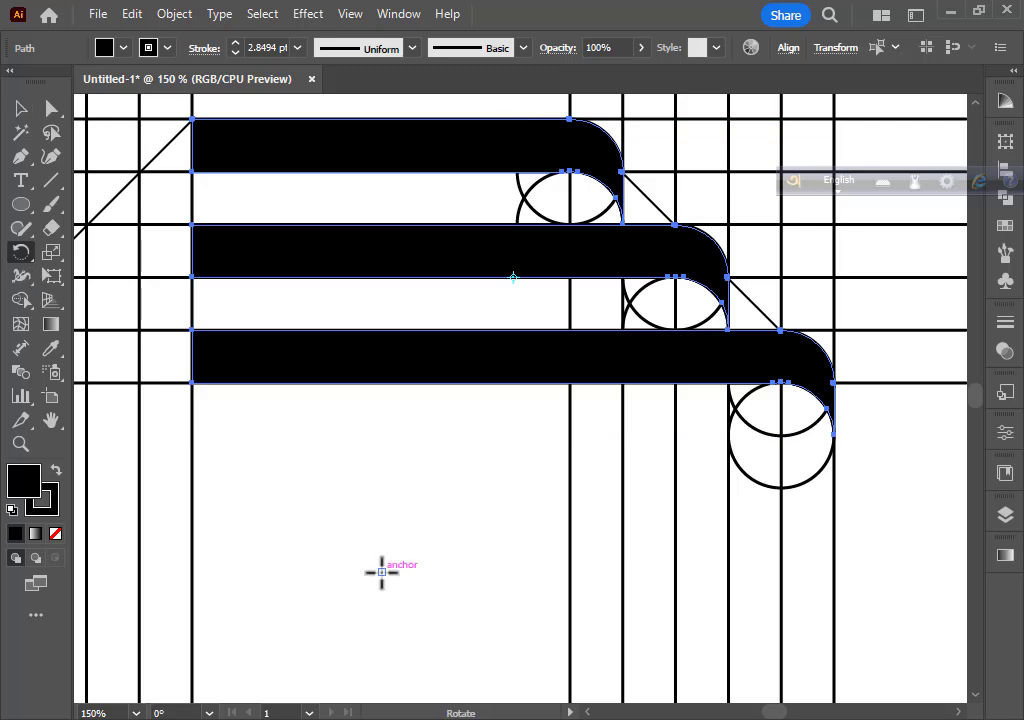
alt+click(380, 572)
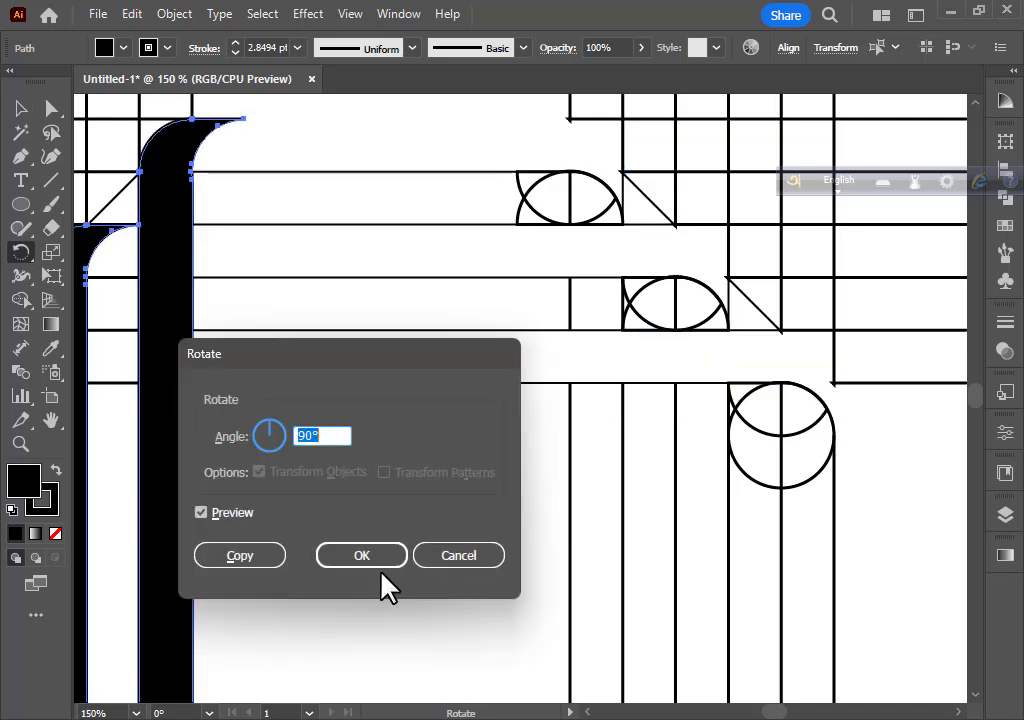
click(262, 560)
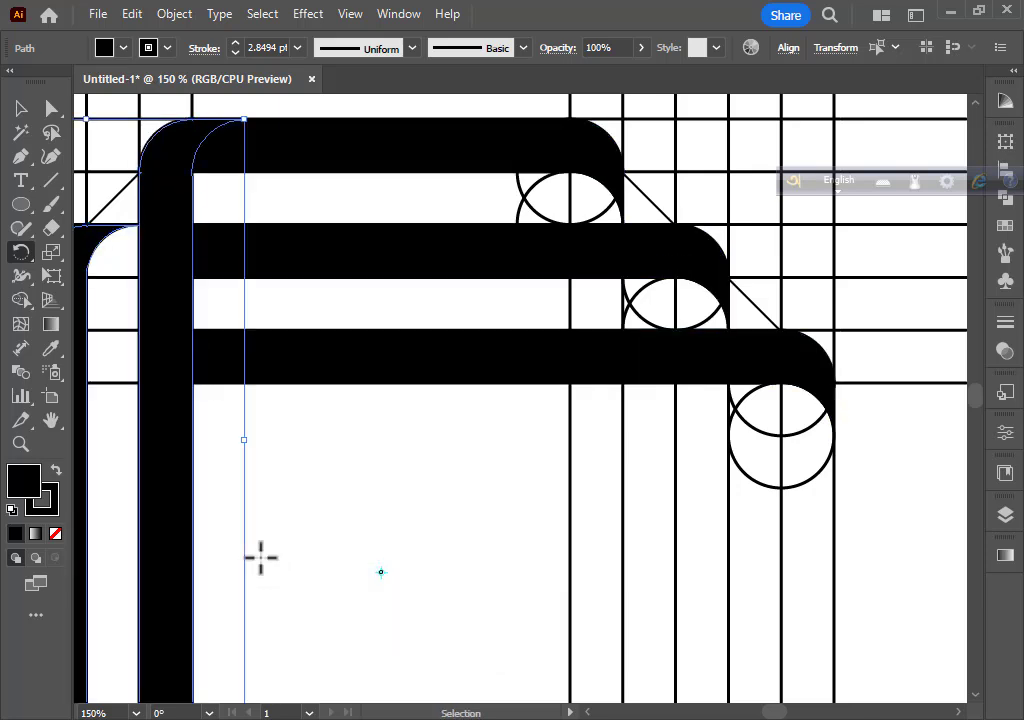
Step: Repeat the 90° rotated copy twice so that all four sides have a set of three bars
key(ctrl+d)
key(ctrl+d)
key(ctrl+minus)
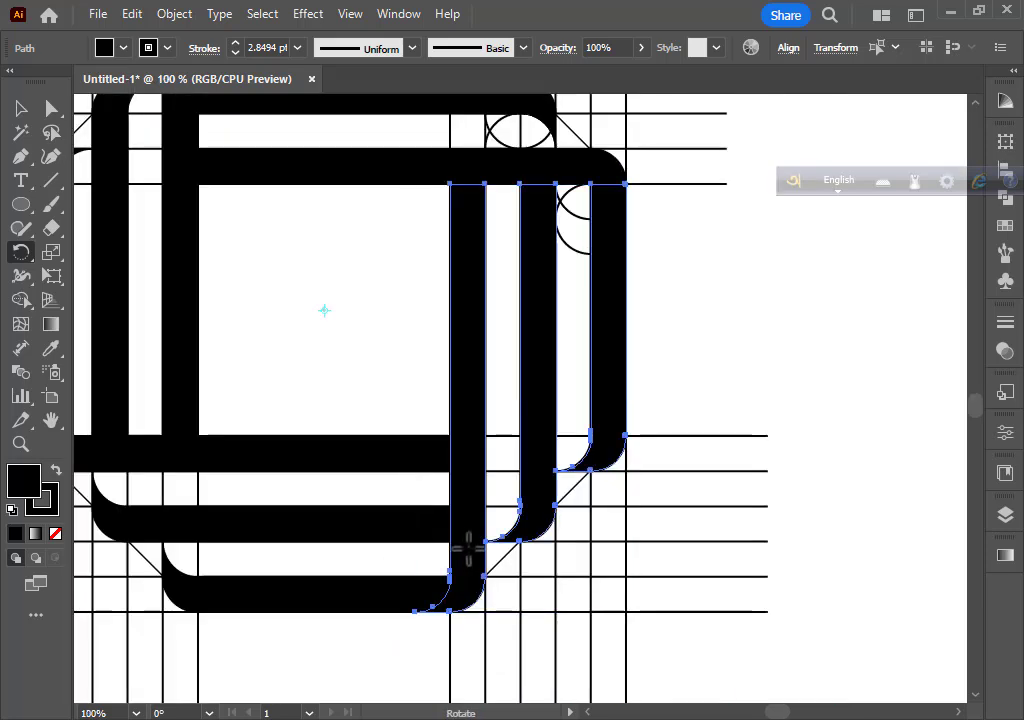
drag(611, 545, 775, 569)
key(ctrl+minus)
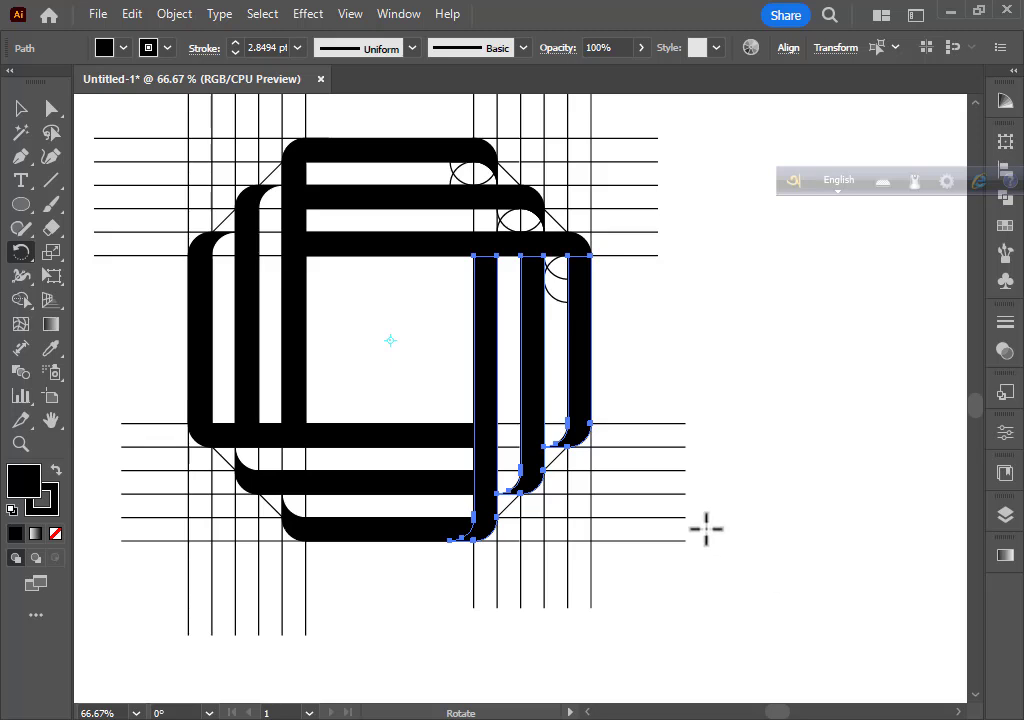
Step: Delete the lower horizontal guide lines and the vertical guide lines extending below the logo
click(21, 108)
drag(700, 372, 645, 588)
key(Delete)
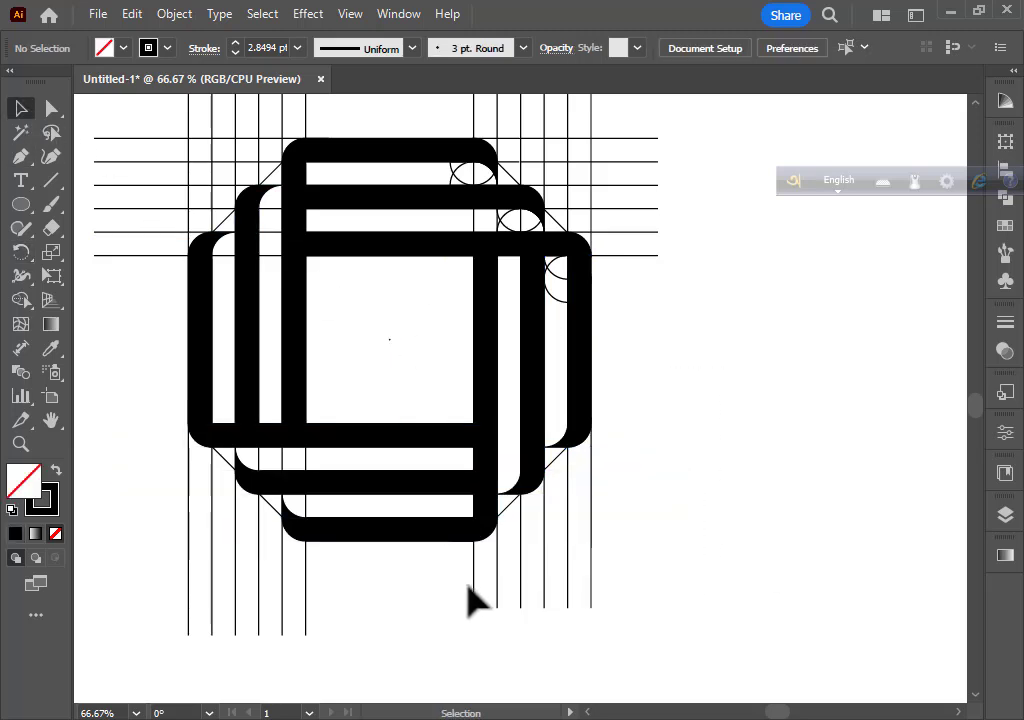
drag(469, 599, 777, 651)
key(Delete)
drag(144, 550, 305, 663)
key(Delete)
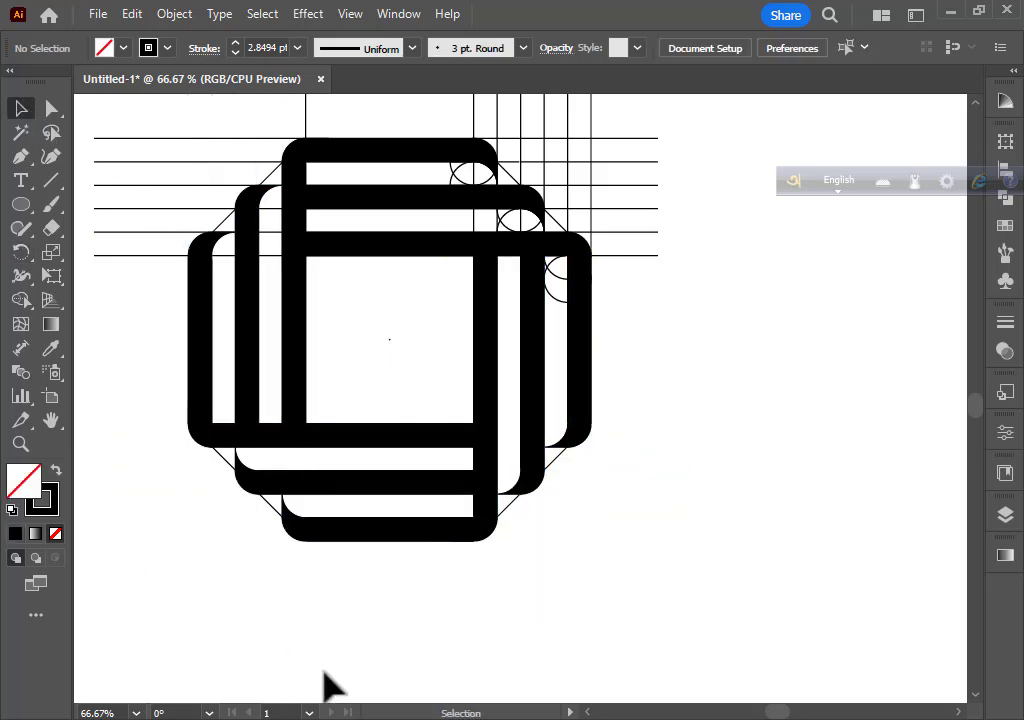
Step: Delete the guide line remnants extending above, right and left of the logo's upper half
scroll(325, 681, up, 3)
drag(216, 128, 510, 196)
key(Delete)
drag(630, 243, 600, 385)
key(Delete)
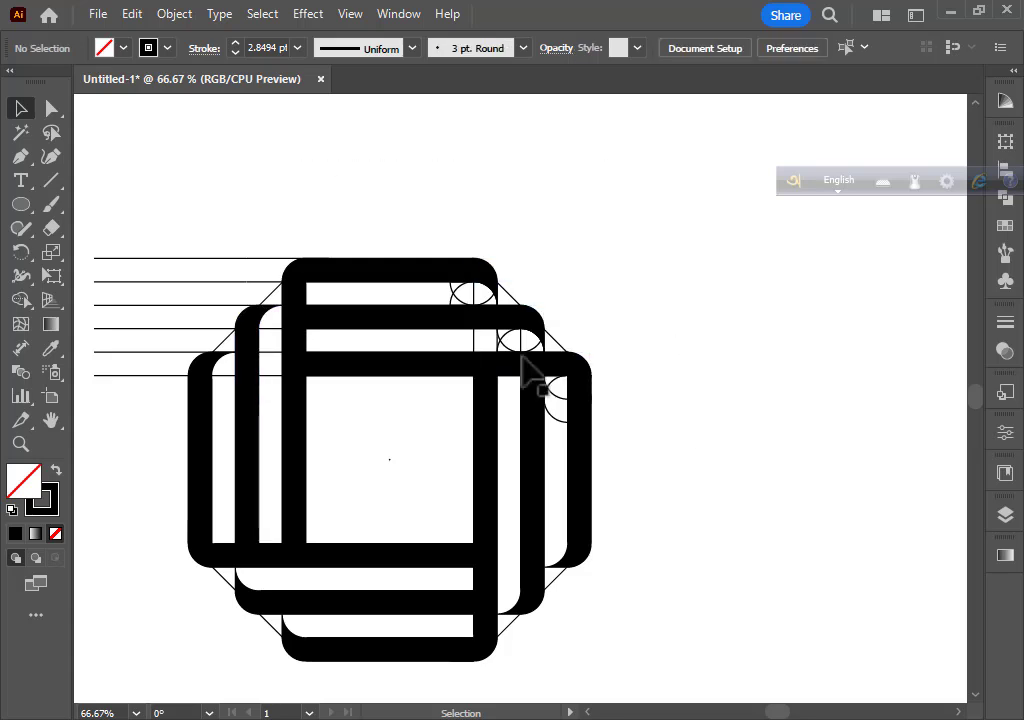
drag(95, 165, 130, 411)
key(Delete)
Step: Delete the octagon outline and the leftover circle and line pieces inside the upper-right corners of the bars
click(271, 305)
key(Delete)
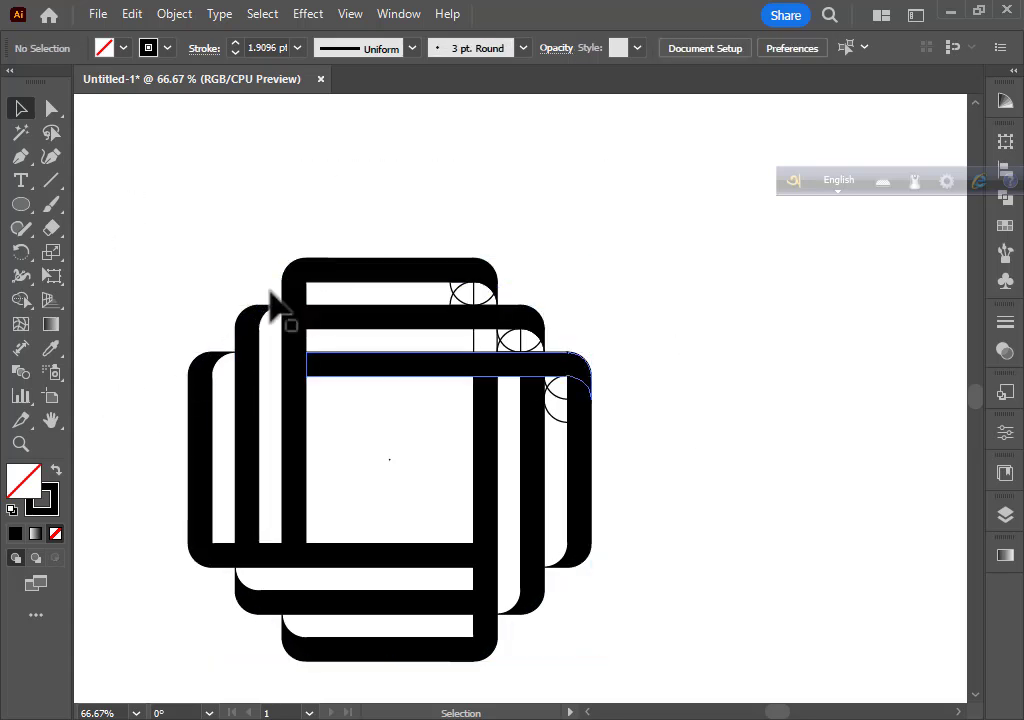
click(515, 343)
key(Delete)
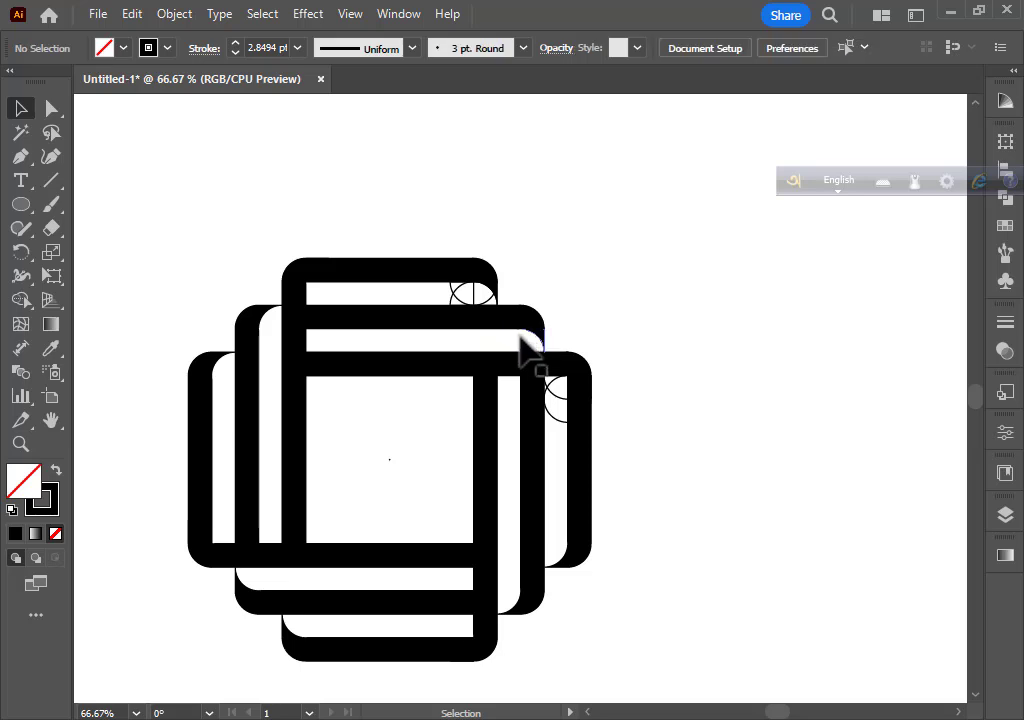
click(476, 300)
key(Delete)
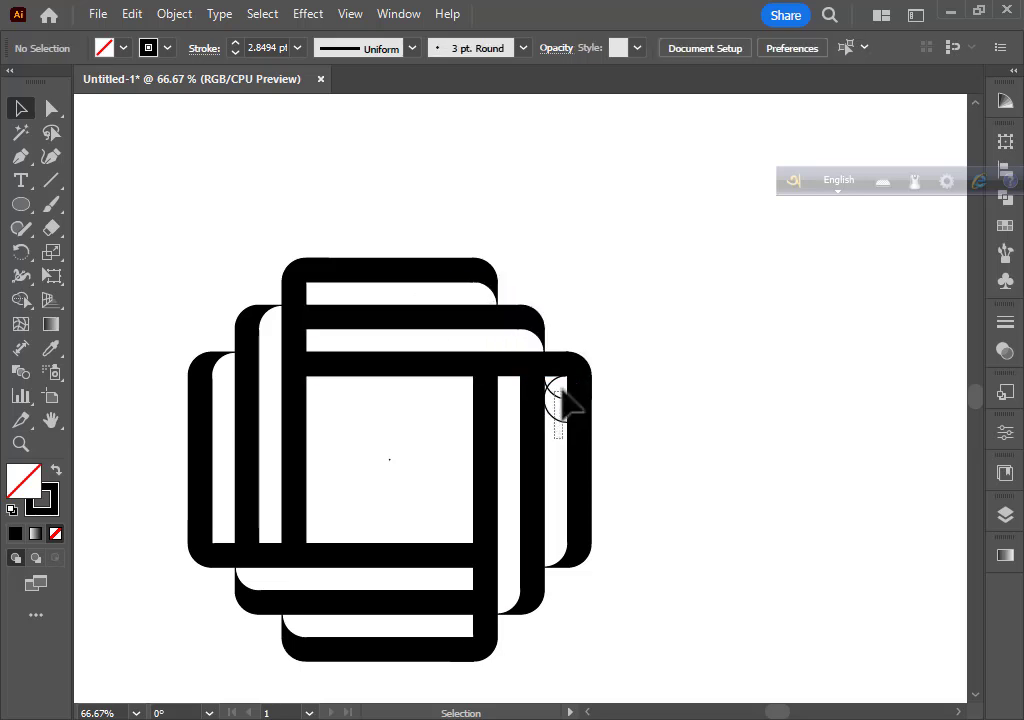
click(564, 400)
Step: Select the complete logo and move it up and to the right on the artboard
drag(320, 407, 578, 672)
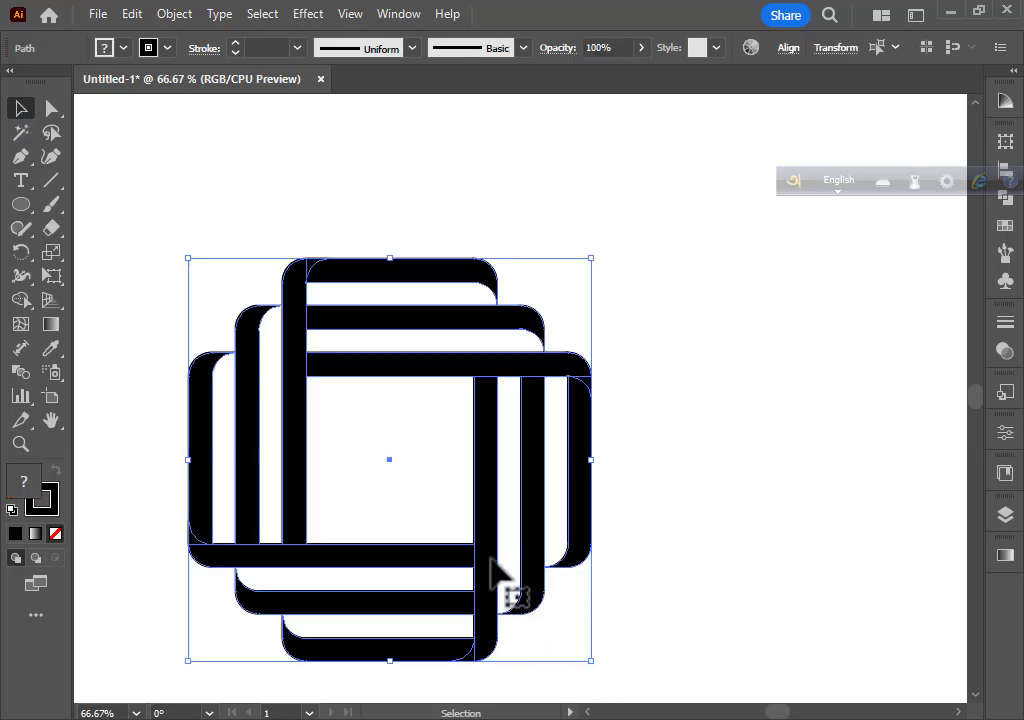
drag(492, 575, 579, 481)
click(780, 630)
key(ctrl+minus)
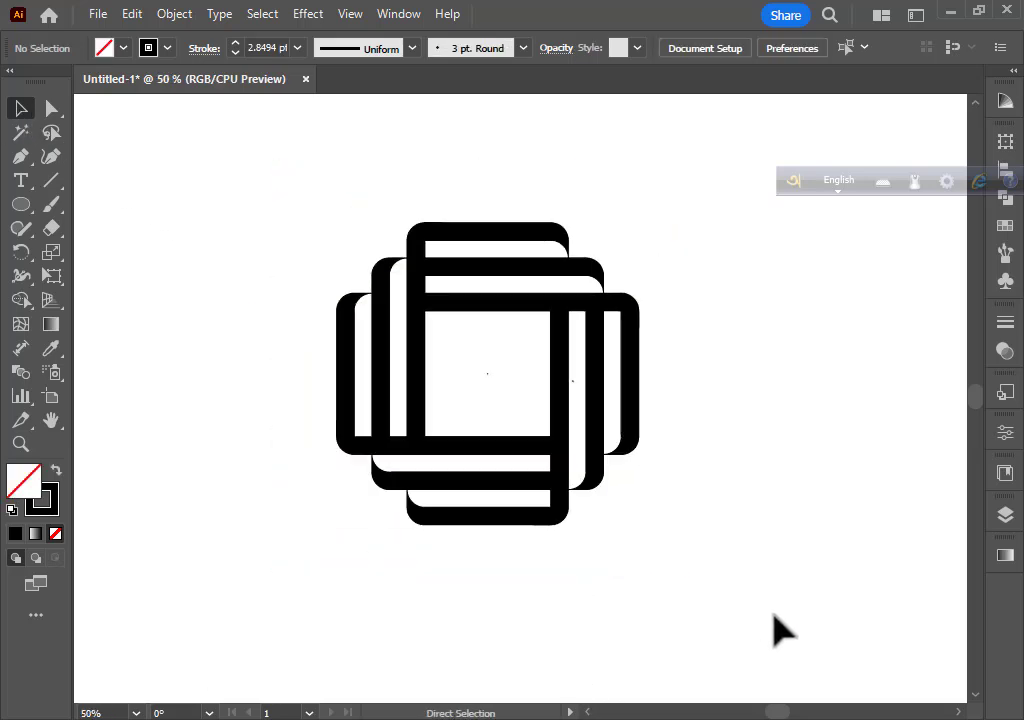
Step: Group all the logo's shapes and rotate the group 45° so the inner square becomes a diamond
drag(243, 162, 521, 405)
right_click(576, 393)
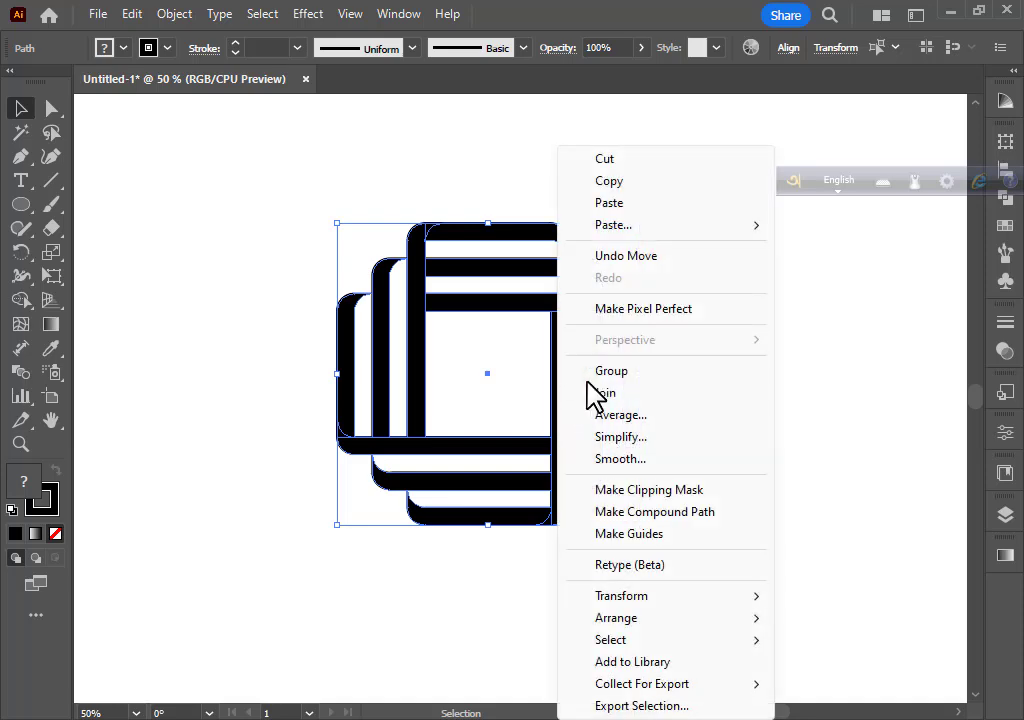
click(594, 369)
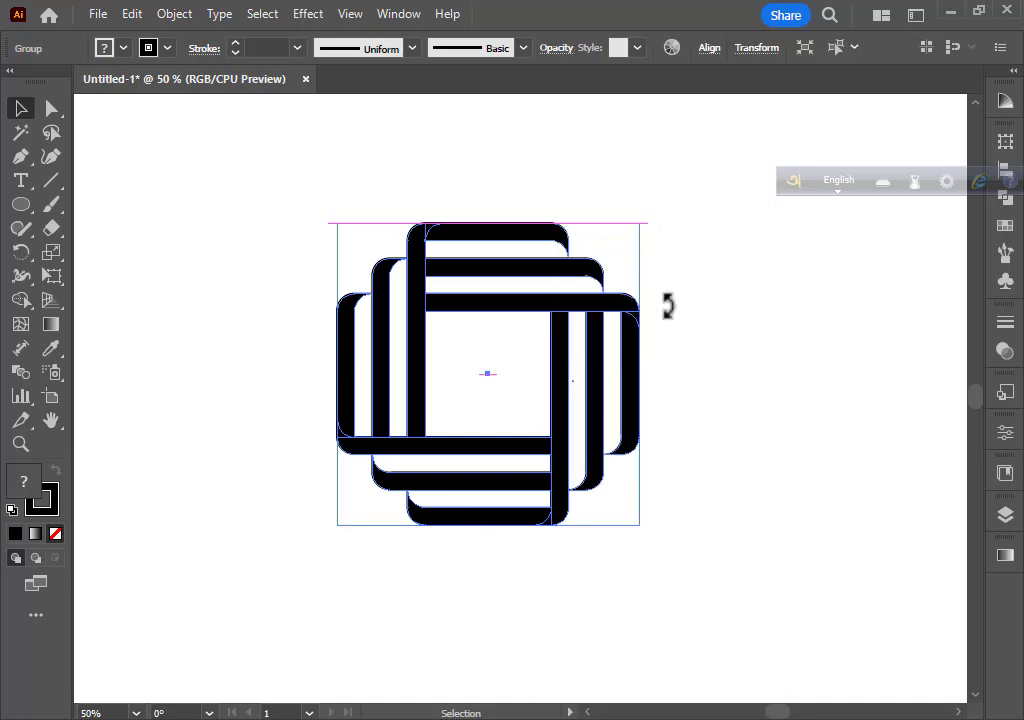
drag(667, 305, 672, 340)
click(686, 507)
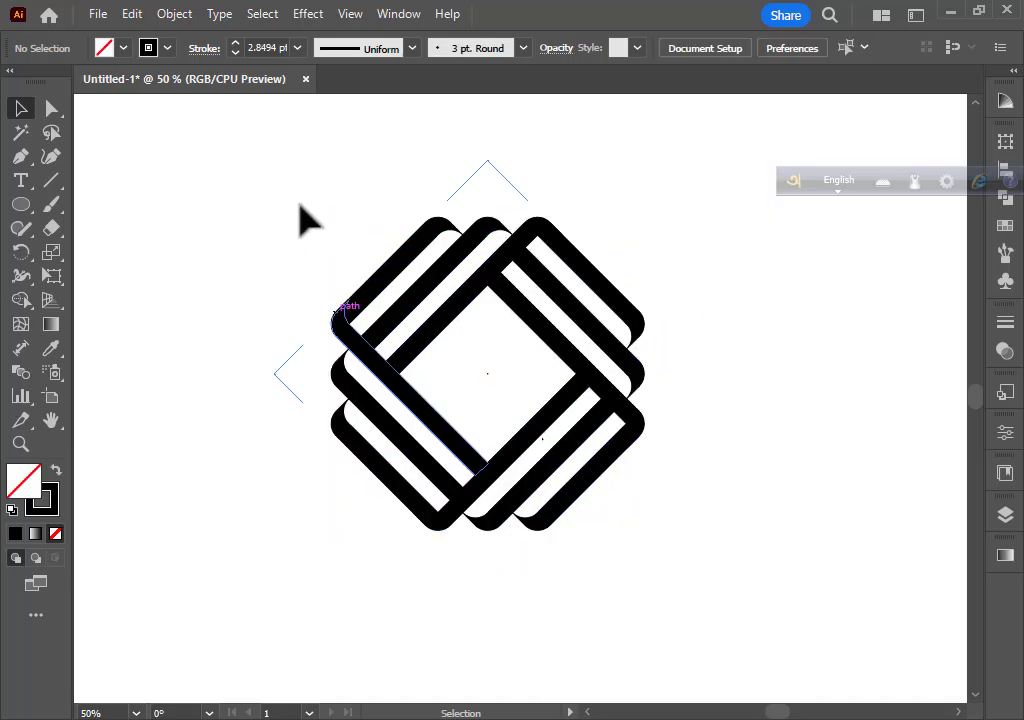
drag(305, 218, 681, 567)
key(ctrl+minus)
key(ctrl+minus)
key(ctrl+shift+a)
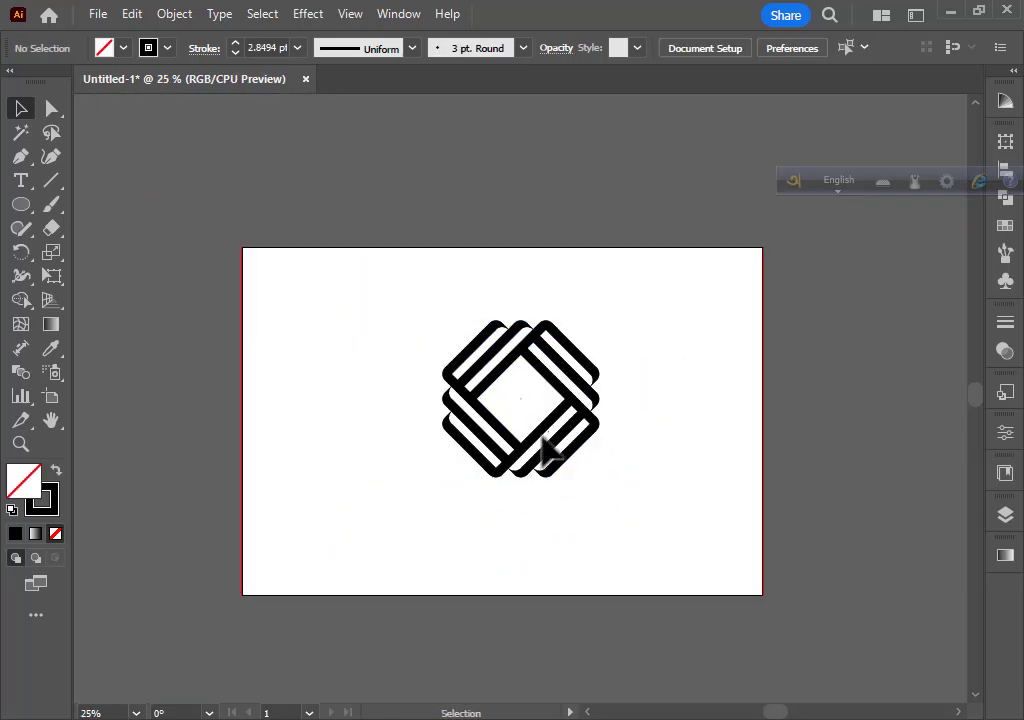